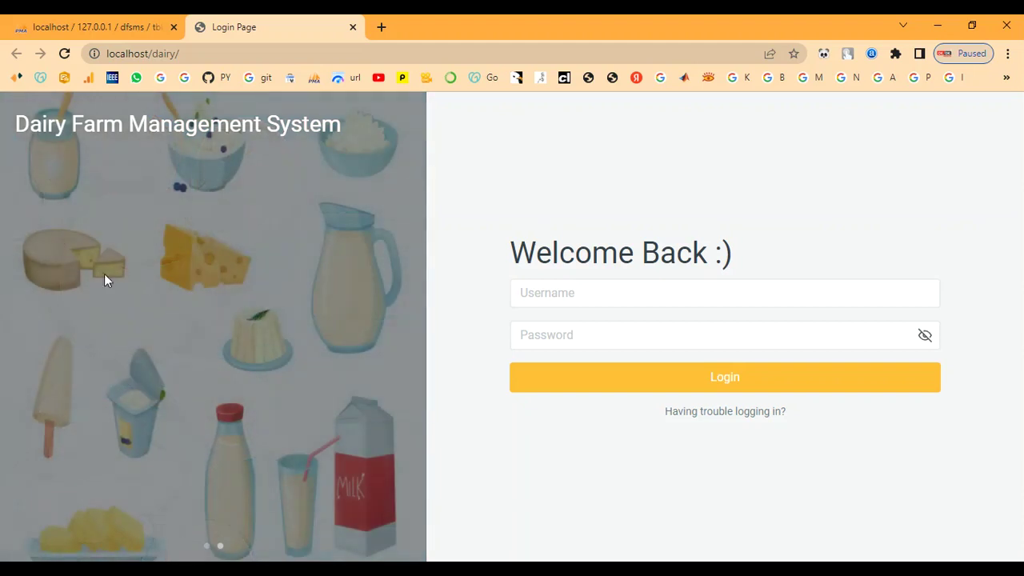
Step: Highlight the Welcome Back heading and the login help text on the login page
{"action": "left_click_drag", "start_coordinate": [512, 264], "coordinate": [773, 250]}
{"action": "left_click", "coordinate": [770, 256]}
{"action": "left_click_drag", "start_coordinate": [665, 414], "coordinate": [818, 409]}
{"action": "left_click", "coordinate": [811, 404]}
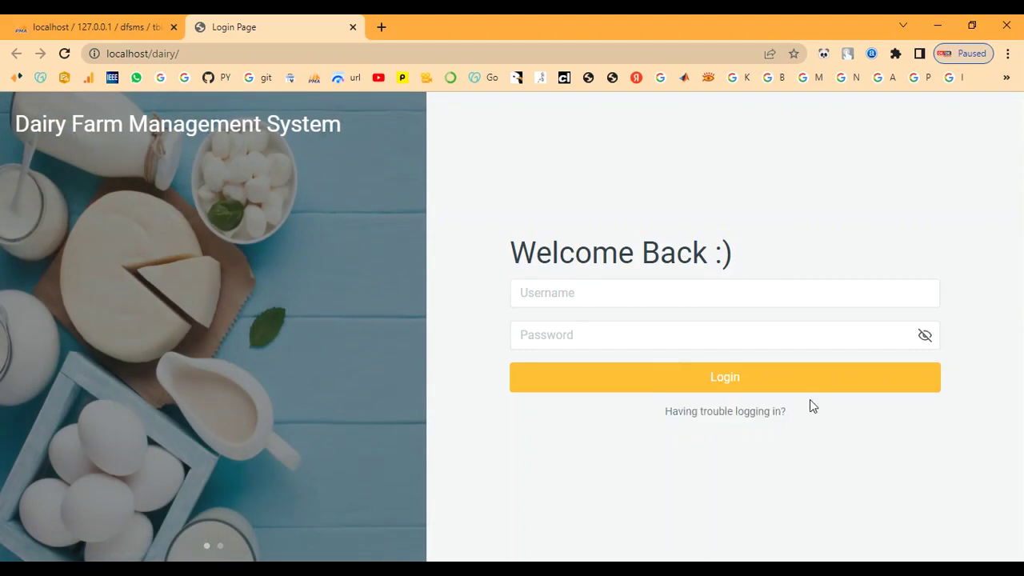
Step: Log in with the admin username and the account password
{"action": "left_click", "coordinate": [561, 288]}
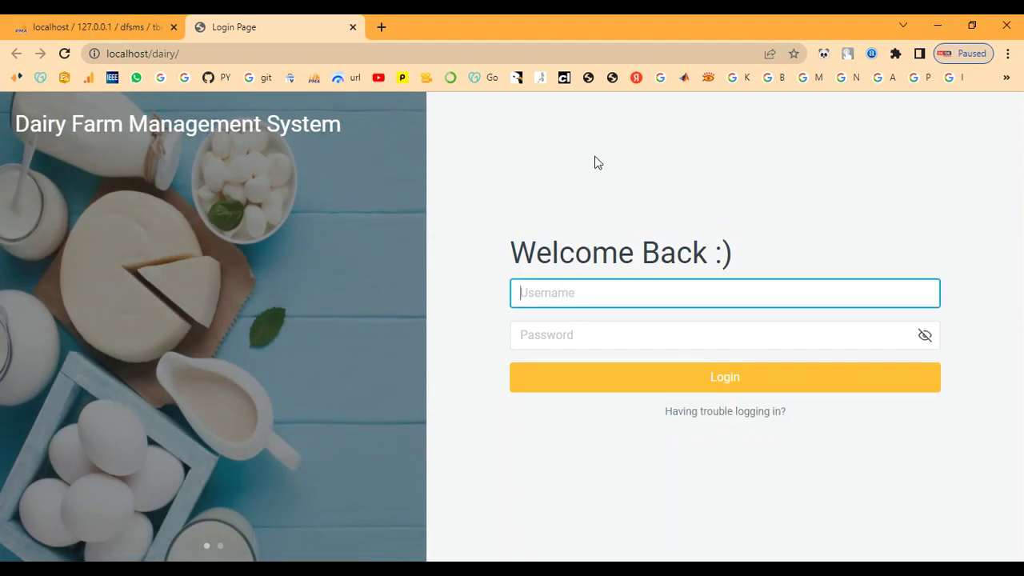
{"action": "type", "text": "admin"}
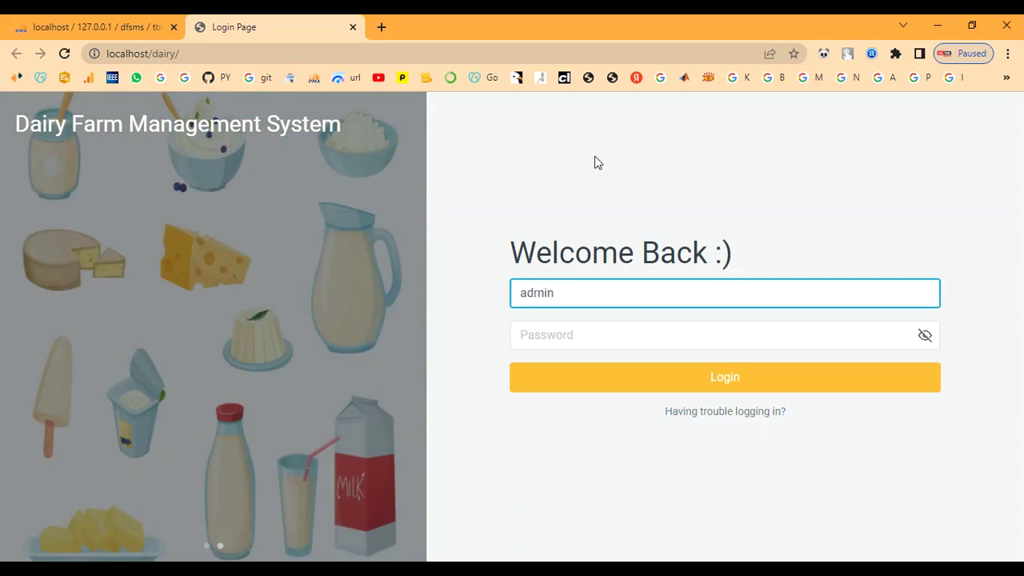
{"action": "key", "text": "Tab"}
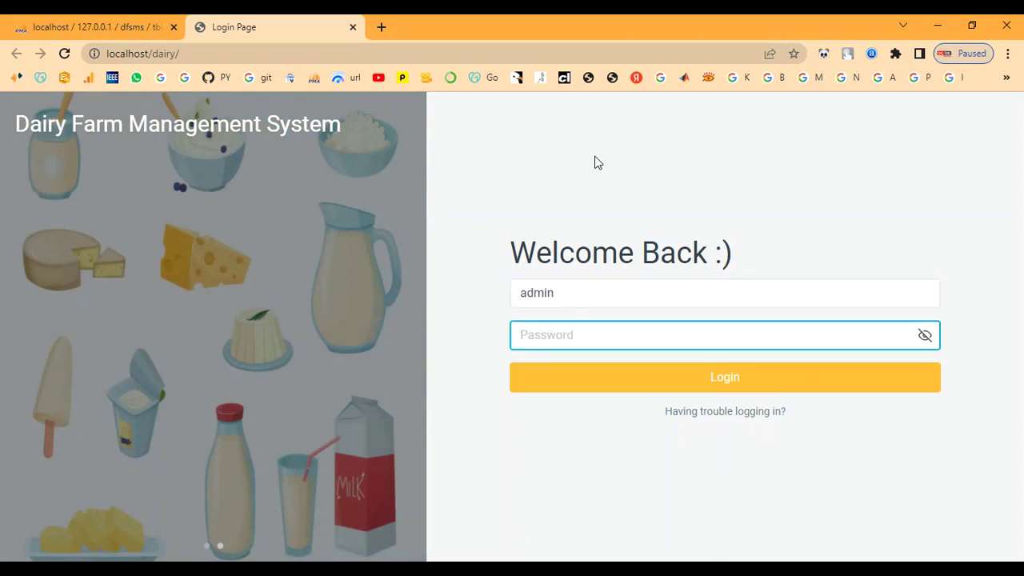
{"action": "type", "text": "a"}
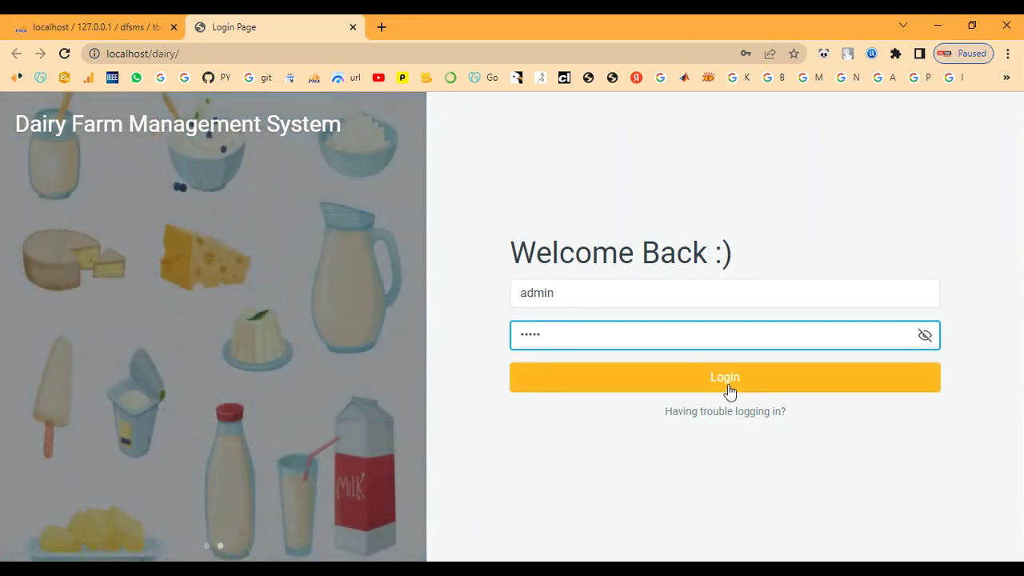
{"action": "left_click", "coordinate": [728, 383]}
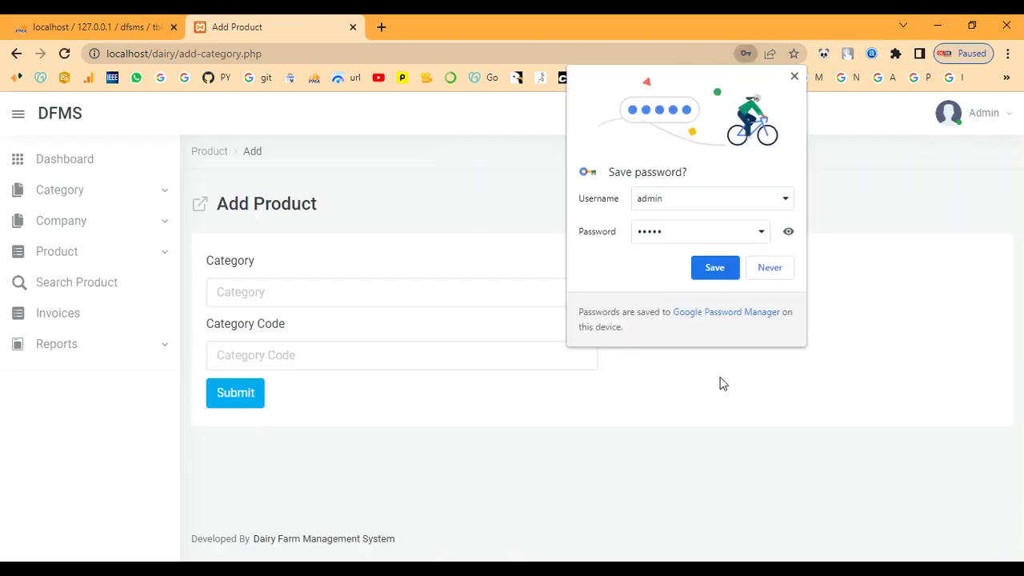
Step: Decline saving the password, open the Dashboard, and check the Categories count of 6
{"action": "left_click", "coordinate": [769, 275]}
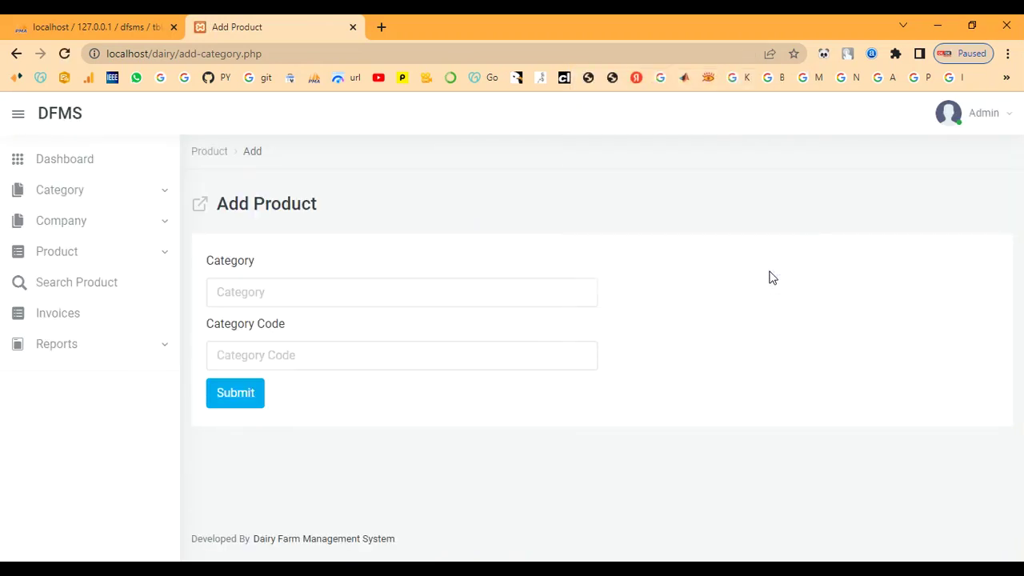
{"action": "left_click", "coordinate": [67, 163]}
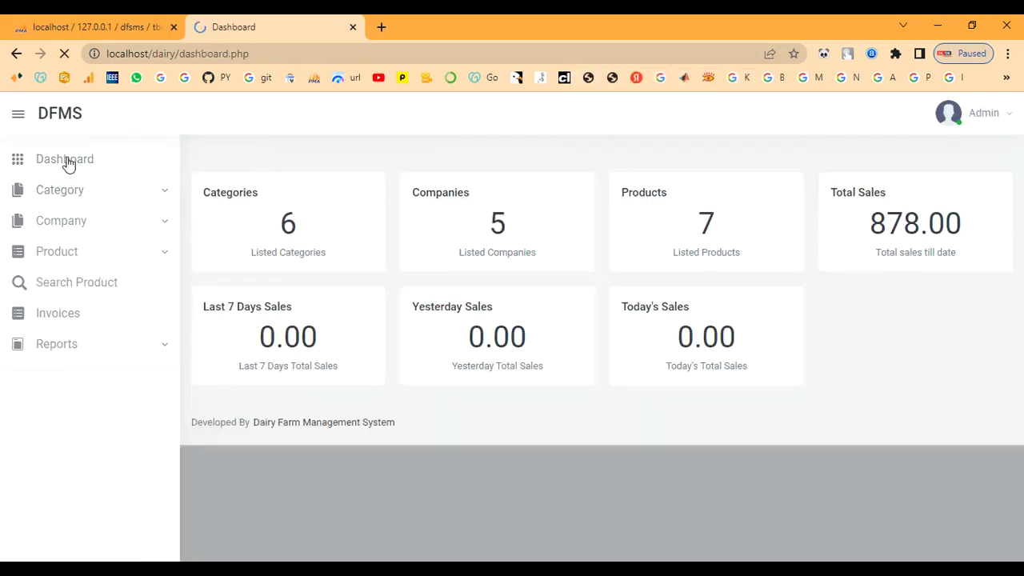
{"action": "left_click_drag", "start_coordinate": [203, 192], "coordinate": [543, 205]}
{"action": "left_click", "coordinate": [551, 244]}
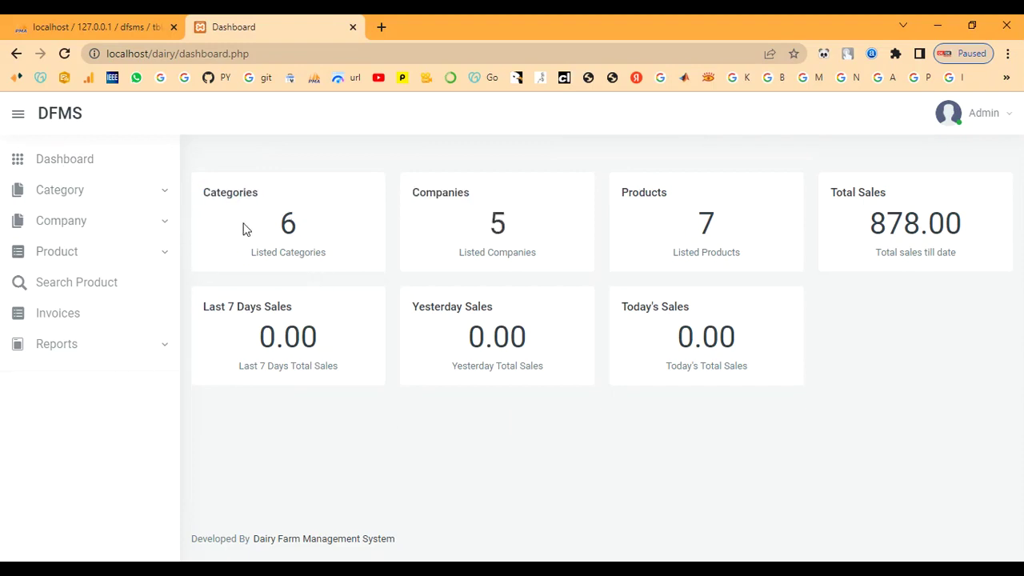
{"action": "left_click_drag", "start_coordinate": [249, 230], "coordinate": [373, 240]}
{"action": "left_click", "coordinate": [437, 228]}
Step: Check the dashboard's Companies (5), Products (7), Total Sales 878.00 and last-7-days and yesterday sales
{"action": "left_click_drag", "start_coordinate": [477, 229], "coordinate": [511, 231]}
{"action": "left_click", "coordinate": [589, 227]}
{"action": "left_click_drag", "start_coordinate": [620, 190], "coordinate": [717, 208]}
{"action": "left_click", "coordinate": [671, 263]}
{"action": "left_click_drag", "start_coordinate": [834, 192], "coordinate": [952, 332]}
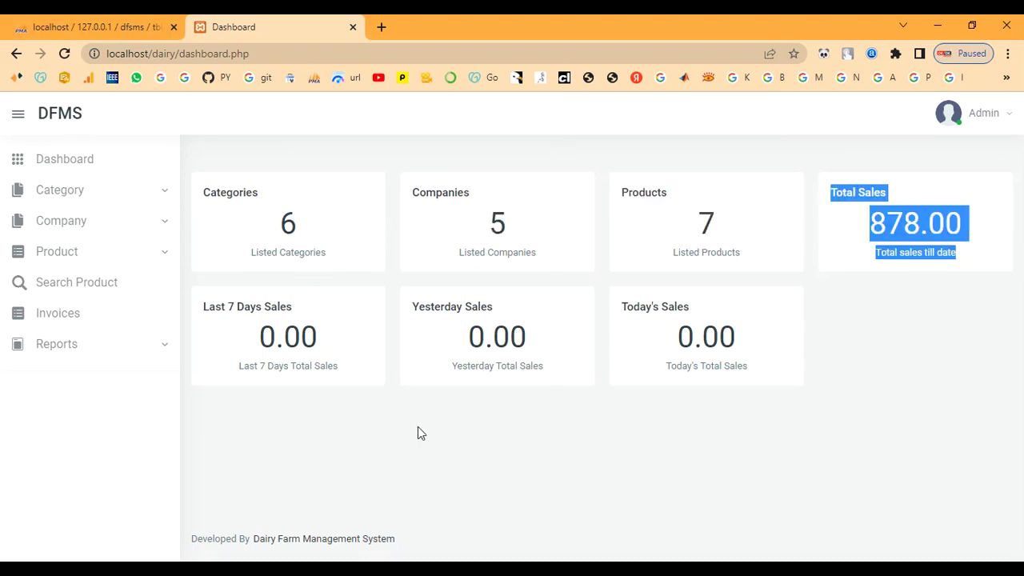
{"action": "left_click", "coordinate": [857, 286]}
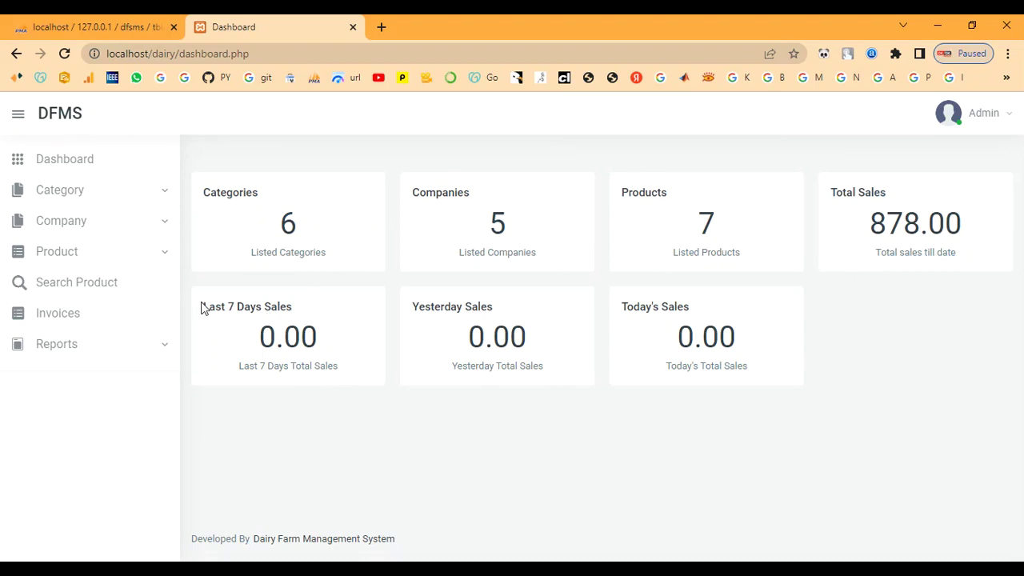
{"action": "left_click_drag", "start_coordinate": [202, 308], "coordinate": [405, 394]}
{"action": "left_click", "coordinate": [457, 436]}
Step: Check today's sales figure, then view the Manage Categories list
{"action": "left_click_drag", "start_coordinate": [613, 307], "coordinate": [763, 377]}
{"action": "left_click", "coordinate": [763, 377]}
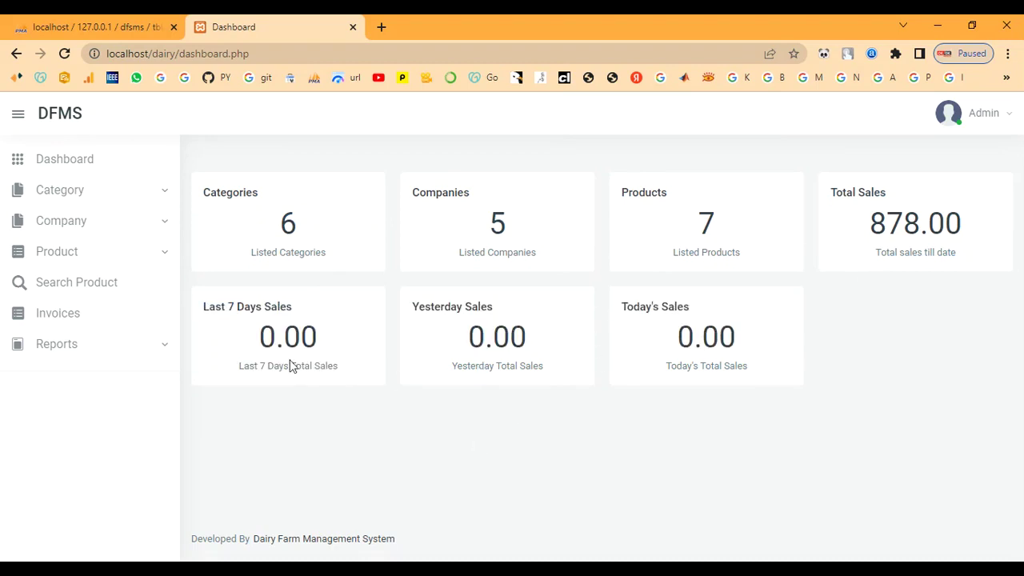
{"action": "left_click", "coordinate": [48, 190]}
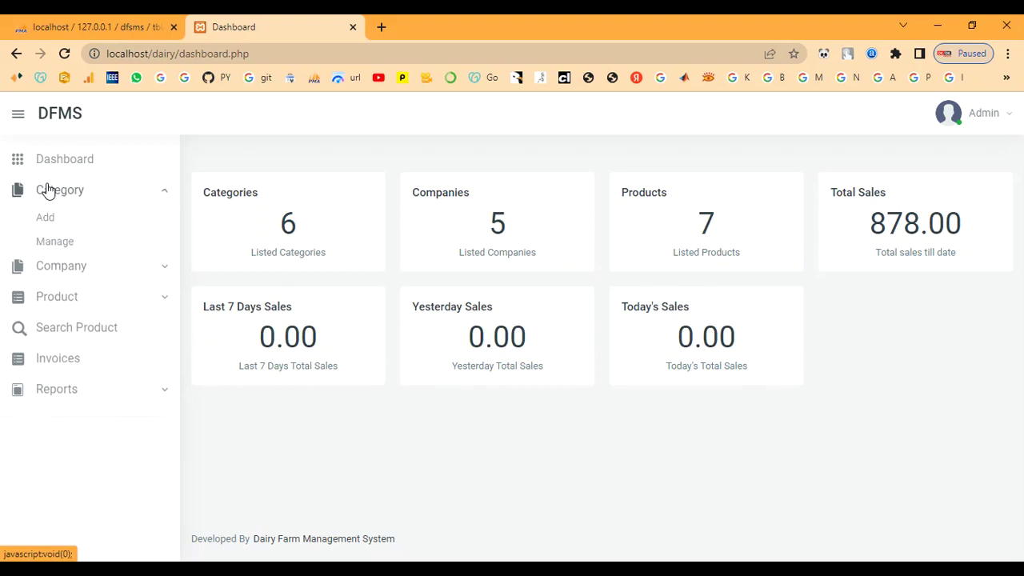
{"action": "left_click", "coordinate": [42, 240]}
Step: Add a category named CURD with category code CU01
{"action": "scroll", "coordinate": [272, 416], "scroll_direction": "down", "scroll_amount": 1}
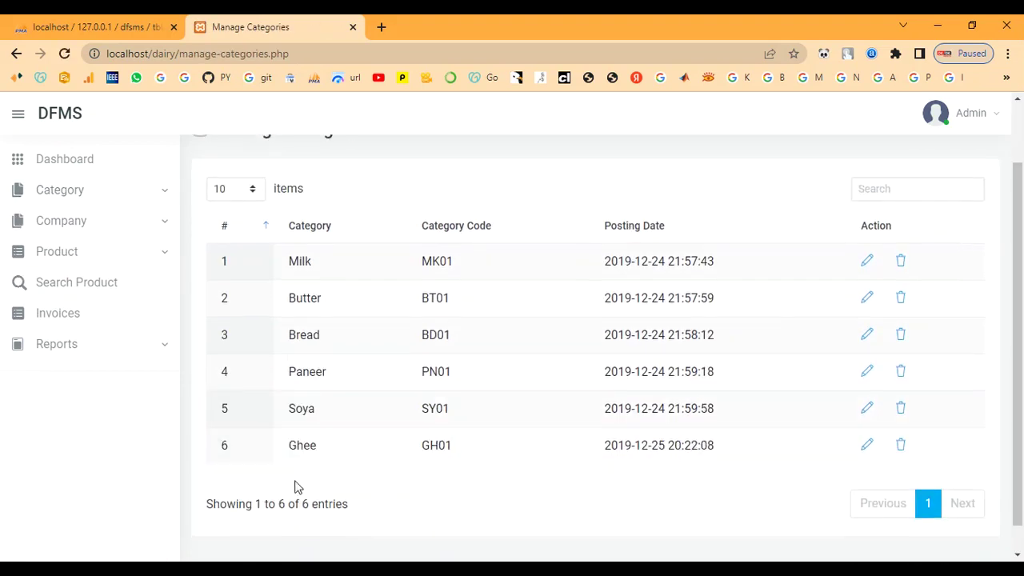
{"action": "left_click", "coordinate": [36, 194]}
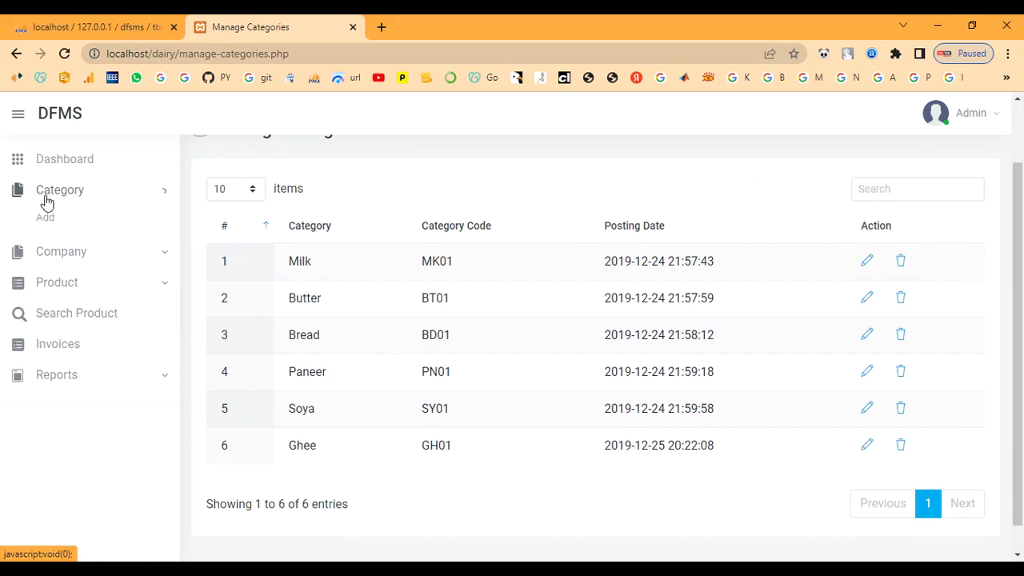
{"action": "left_click", "coordinate": [50, 218]}
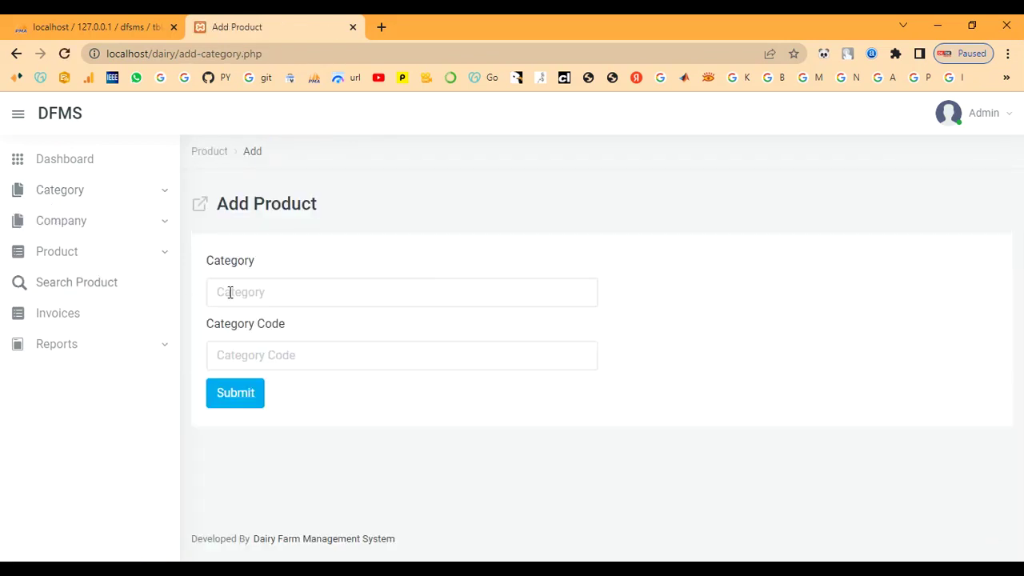
{"action": "left_click", "coordinate": [241, 301]}
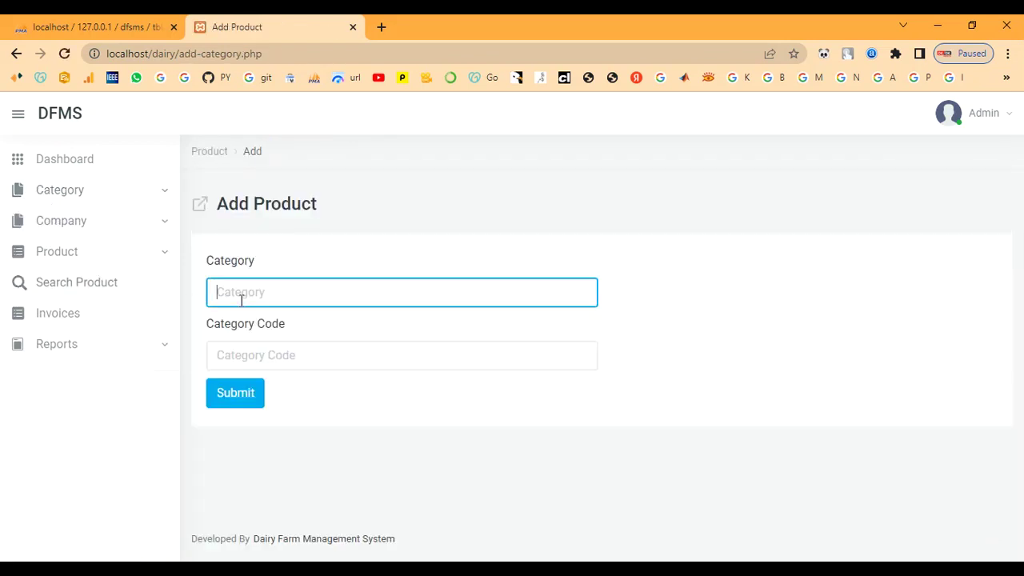
{"action": "type", "text": "CURD"}
{"action": "key", "text": "Tab"}
{"action": "type", "text": "CURD"}
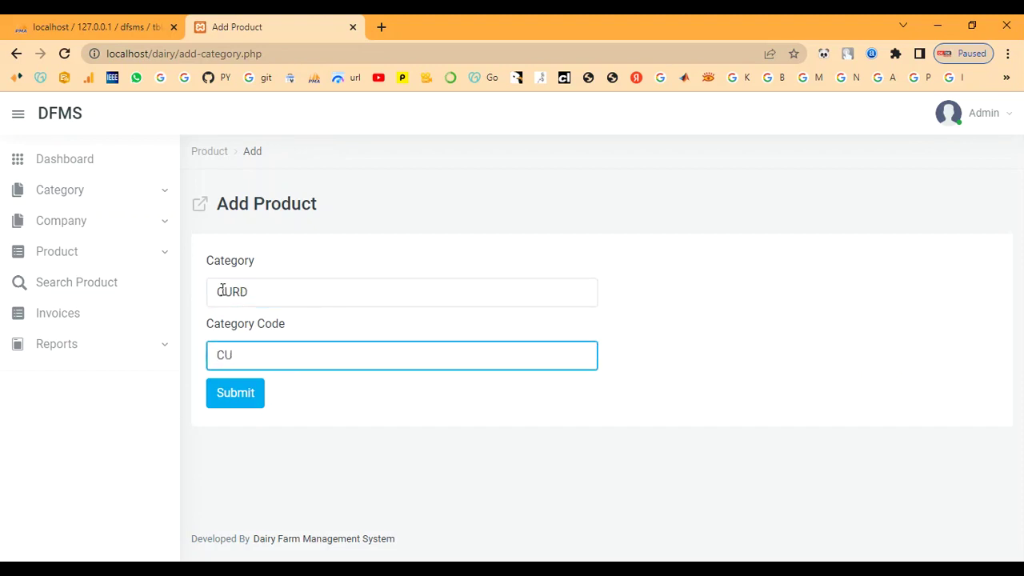
{"action": "left_click", "coordinate": [227, 400]}
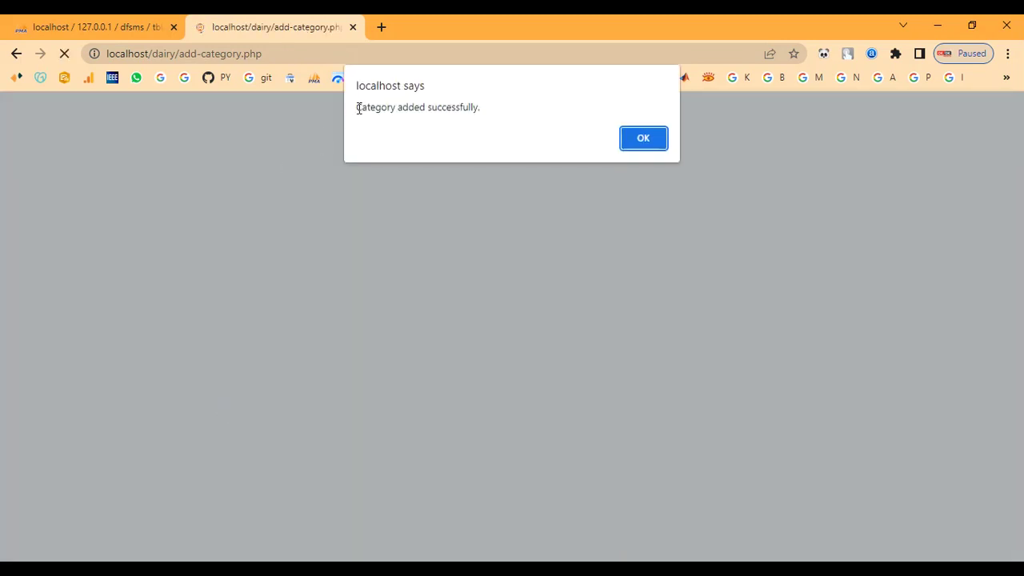
Step: Dismiss the success alert and confirm CURD appears in the categories list
{"action": "left_click_drag", "start_coordinate": [358, 106], "coordinate": [637, 123]}
{"action": "left_click", "coordinate": [644, 137]}
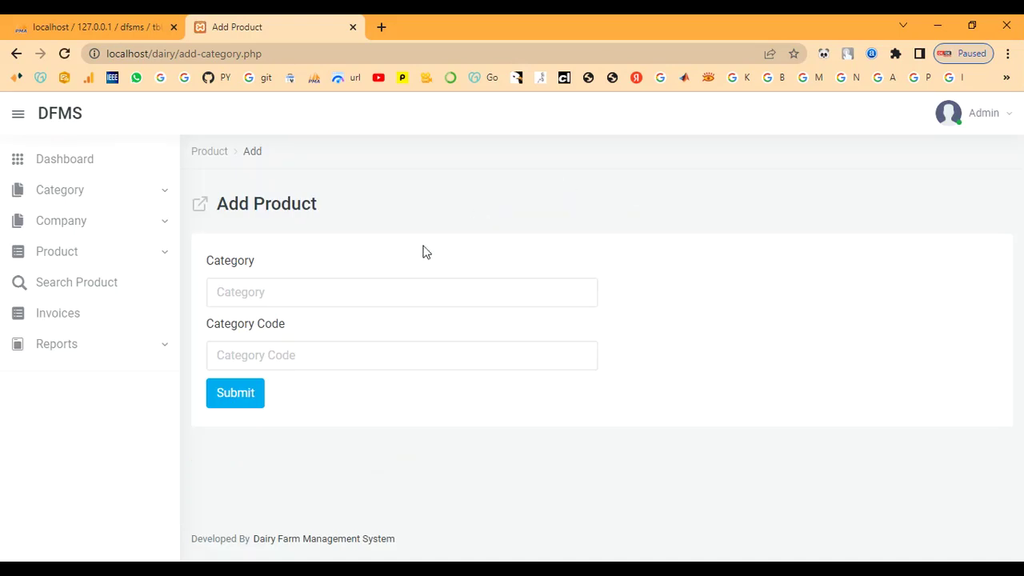
{"action": "left_click", "coordinate": [64, 196]}
{"action": "left_click", "coordinate": [54, 242]}
{"action": "scroll", "coordinate": [229, 412], "scroll_direction": "down", "scroll_amount": 2}
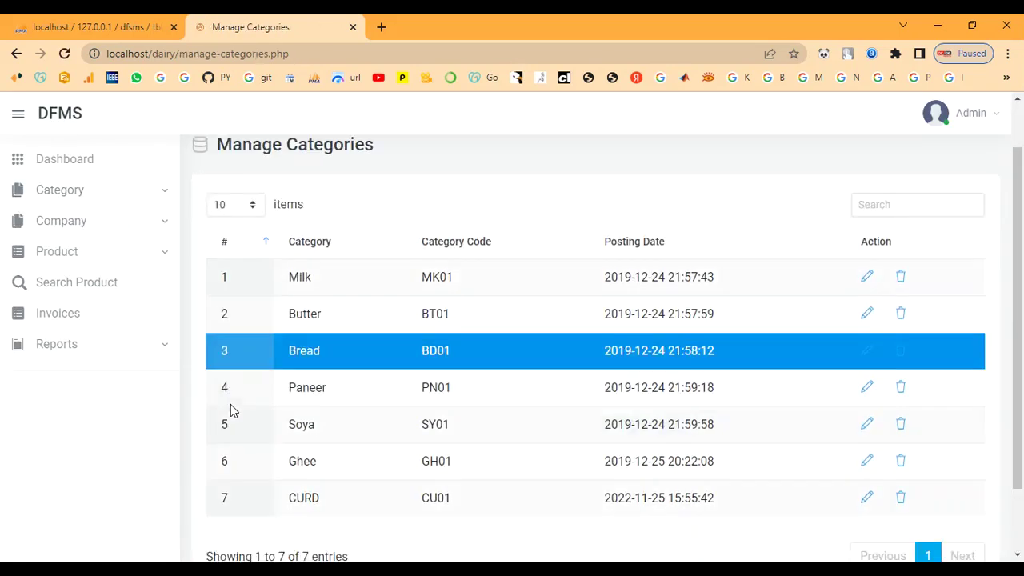
{"action": "double_click", "coordinate": [296, 415]}
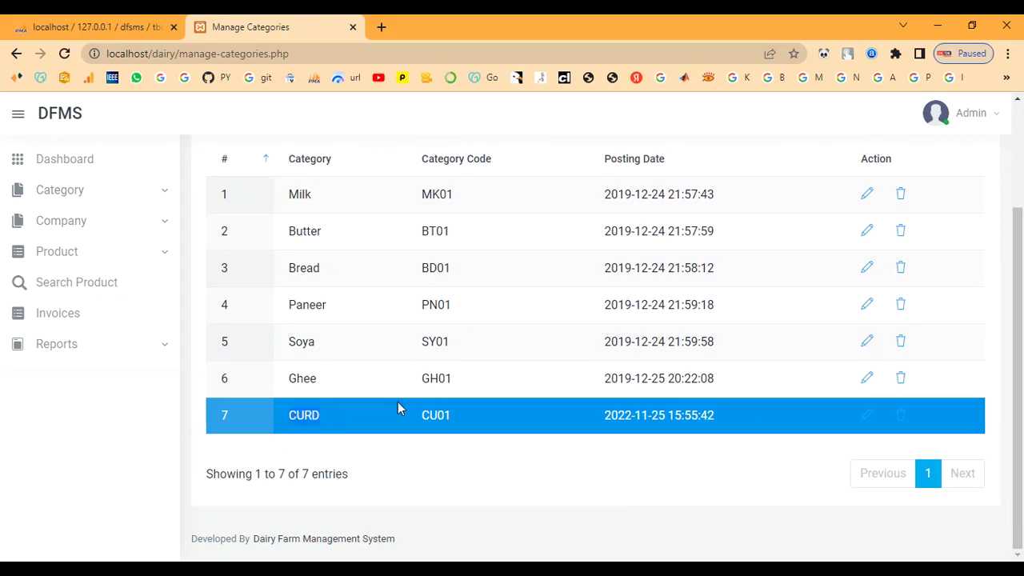
{"action": "left_click", "coordinate": [428, 436]}
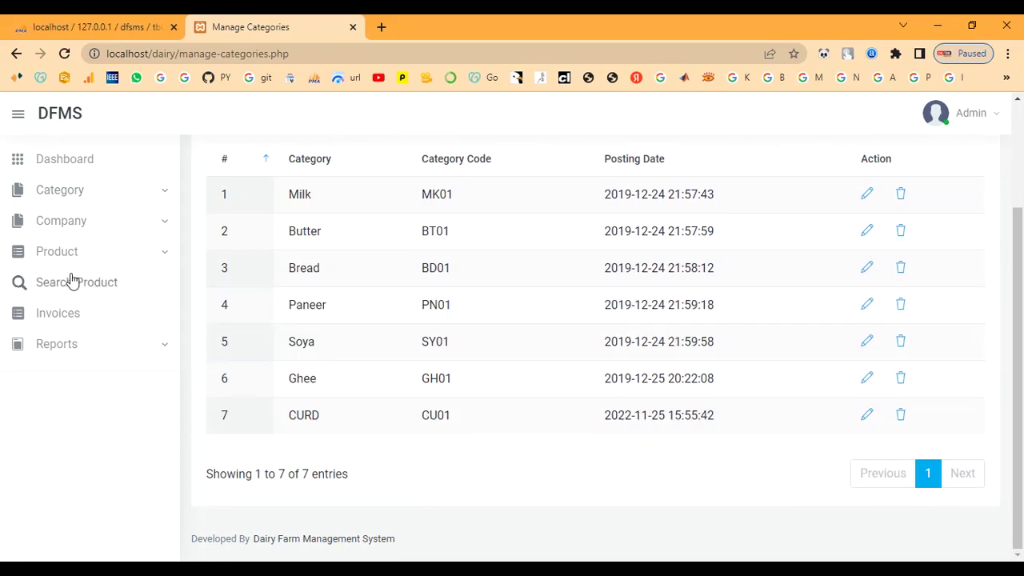
{"action": "left_click", "coordinate": [66, 231]}
Step: Add the company Happy Dairy and dismiss the confirmation alert
{"action": "left_click", "coordinate": [54, 273]}
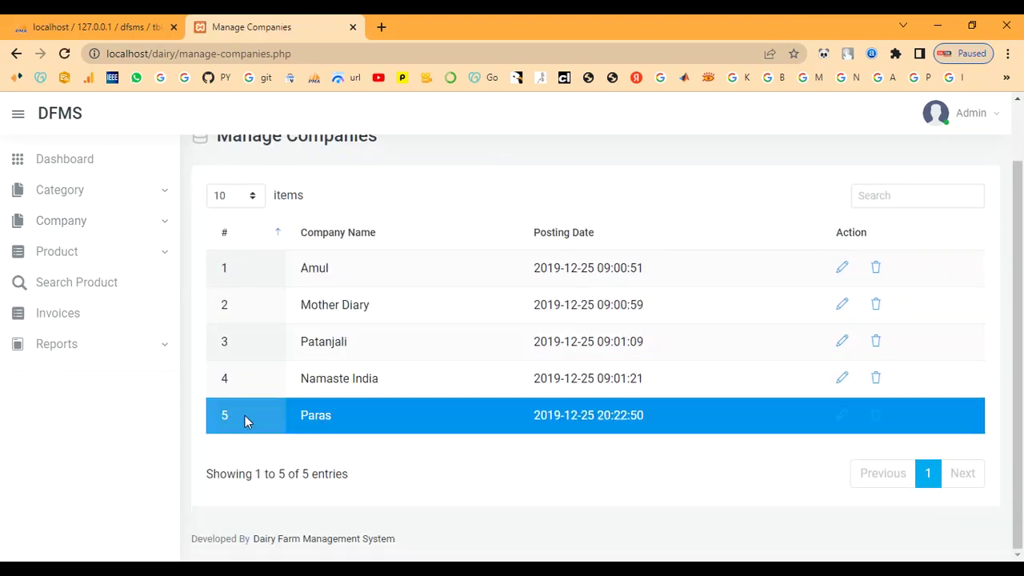
{"action": "left_click", "coordinate": [56, 222]}
{"action": "left_click", "coordinate": [50, 251]}
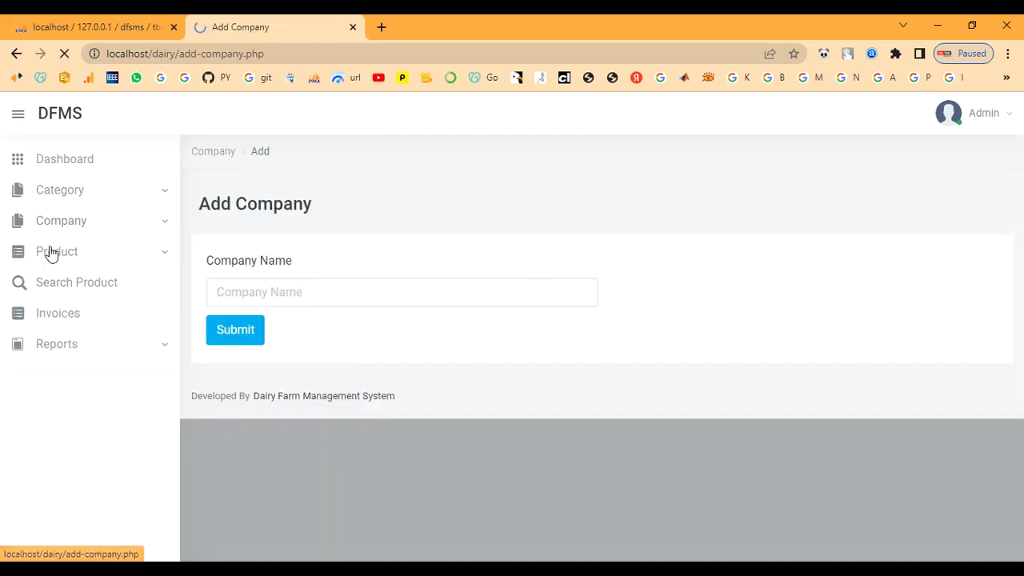
{"action": "left_click", "coordinate": [305, 291]}
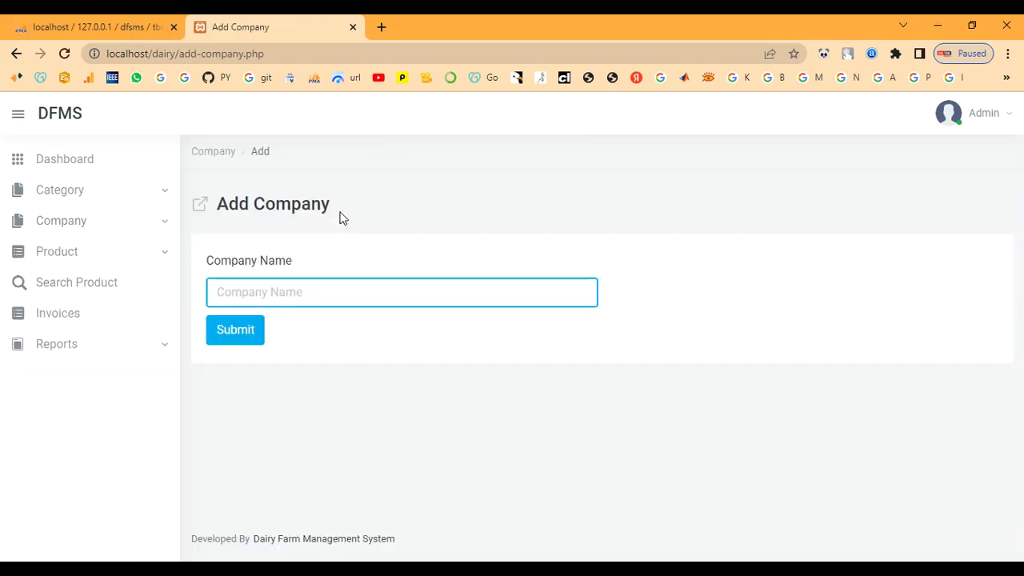
{"action": "type", "text": "H"}
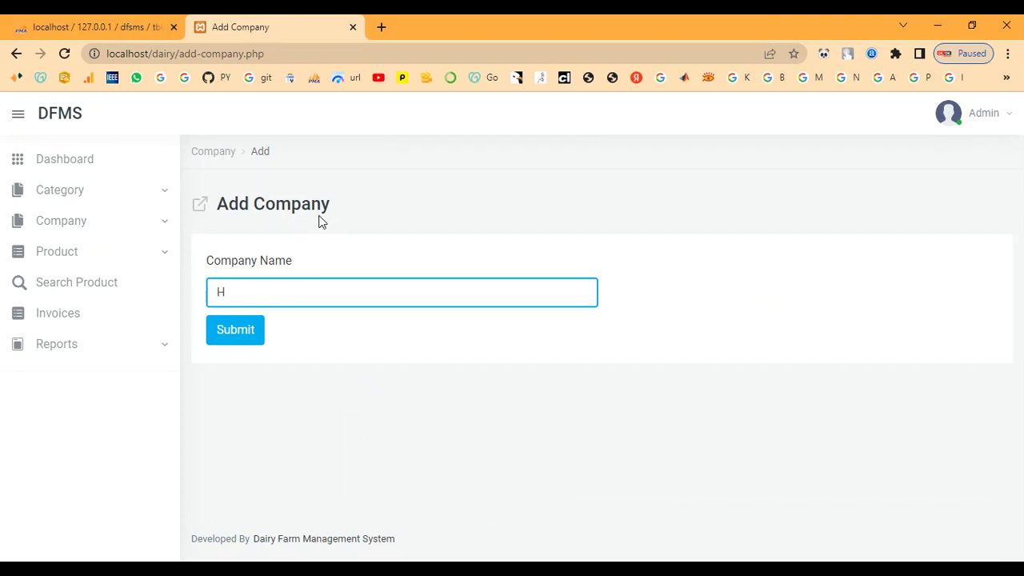
{"action": "type", "text": "appy Dairy"}
{"action": "left_click", "coordinate": [239, 326]}
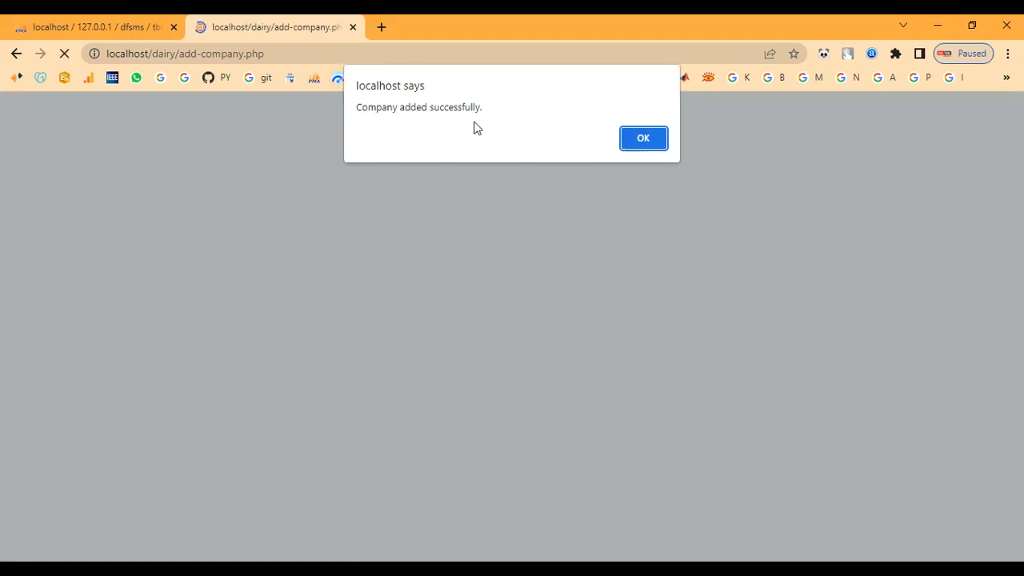
{"action": "left_click_drag", "start_coordinate": [377, 107], "coordinate": [525, 128]}
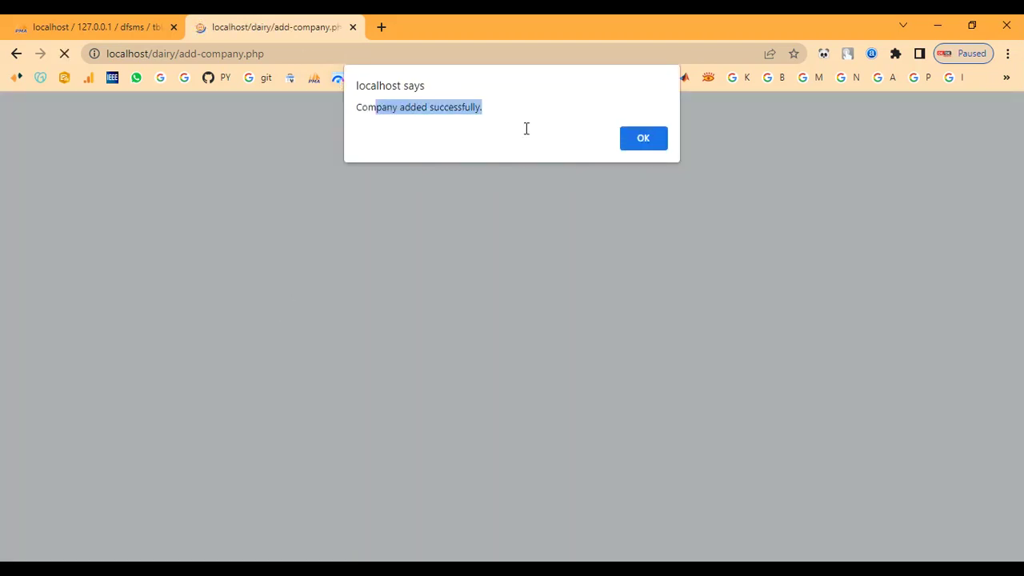
{"action": "left_click", "coordinate": [643, 139]}
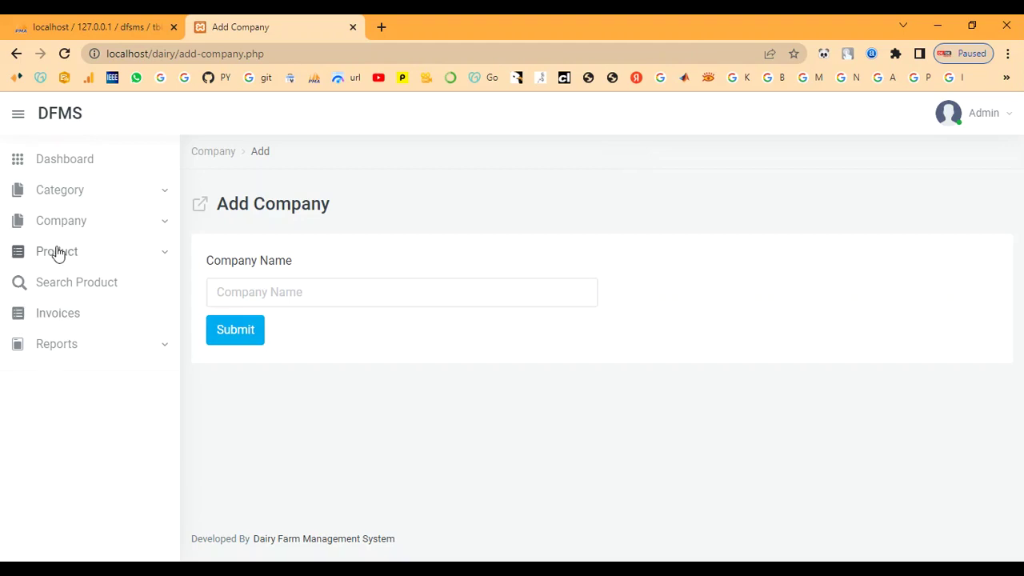
Step: Confirm Happy Dairy is the sixth company listed, then view the seven-product list
{"action": "left_click", "coordinate": [57, 222]}
{"action": "left_click", "coordinate": [51, 275]}
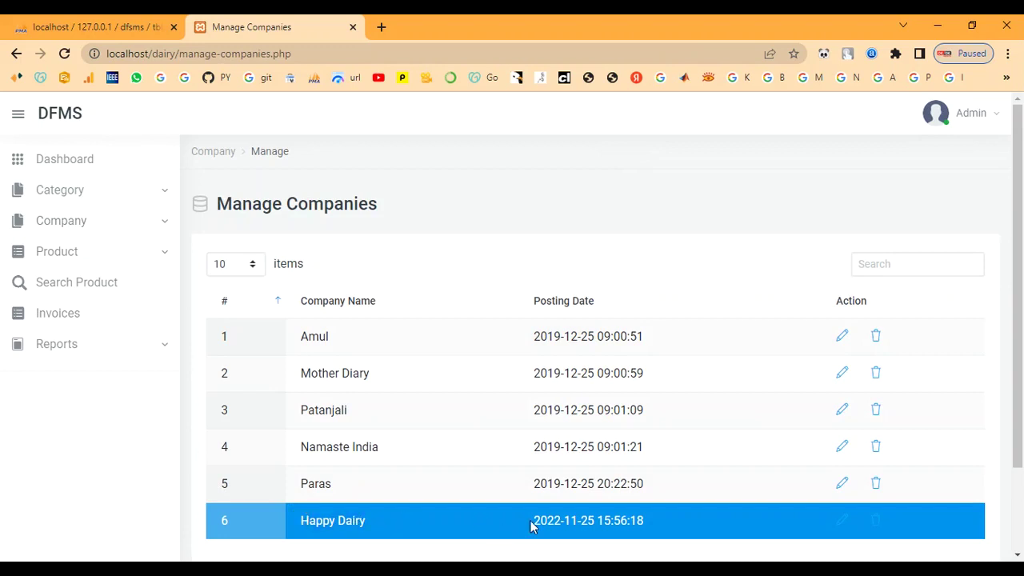
{"action": "left_click", "coordinate": [54, 256]}
{"action": "left_click", "coordinate": [55, 311]}
{"action": "scroll", "coordinate": [264, 392], "scroll_direction": "down", "scroll_amount": 3}
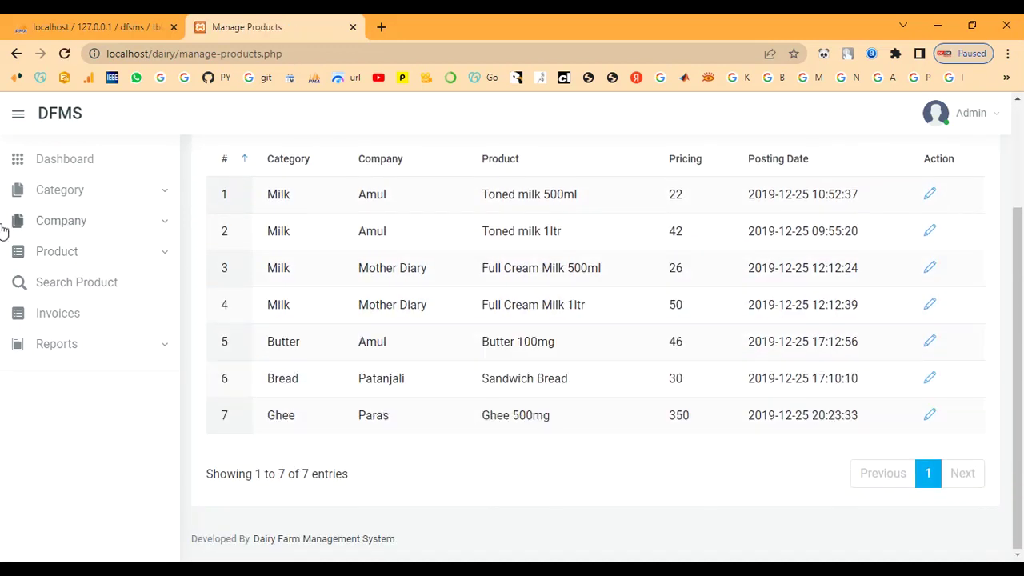
Step: On the Add Product form, choose category CURD and company Happy Dairy
{"action": "left_click", "coordinate": [66, 254]}
{"action": "left_click", "coordinate": [46, 281]}
{"action": "left_click", "coordinate": [249, 292]}
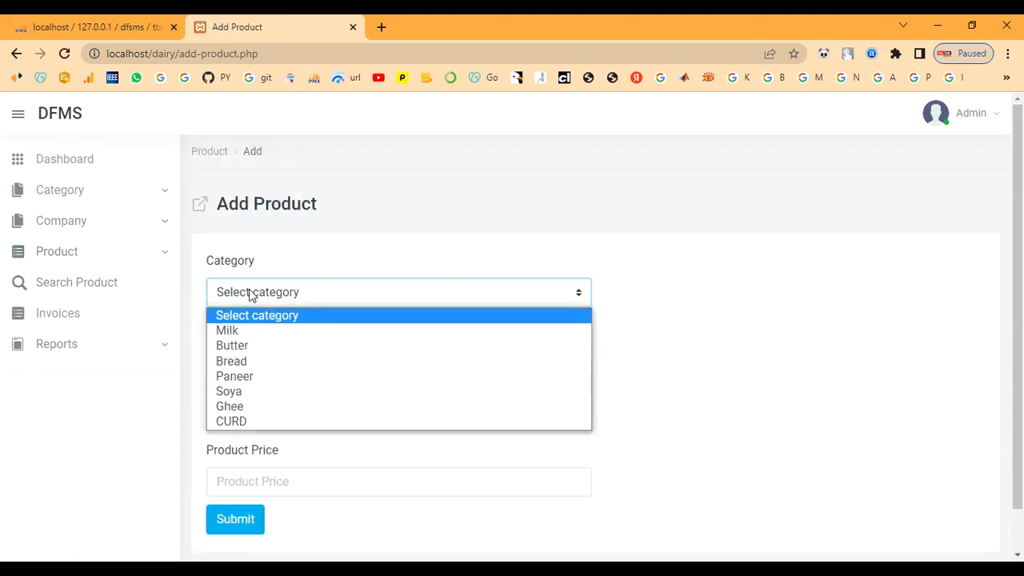
{"action": "left_click", "coordinate": [251, 421]}
{"action": "left_click", "coordinate": [255, 355]}
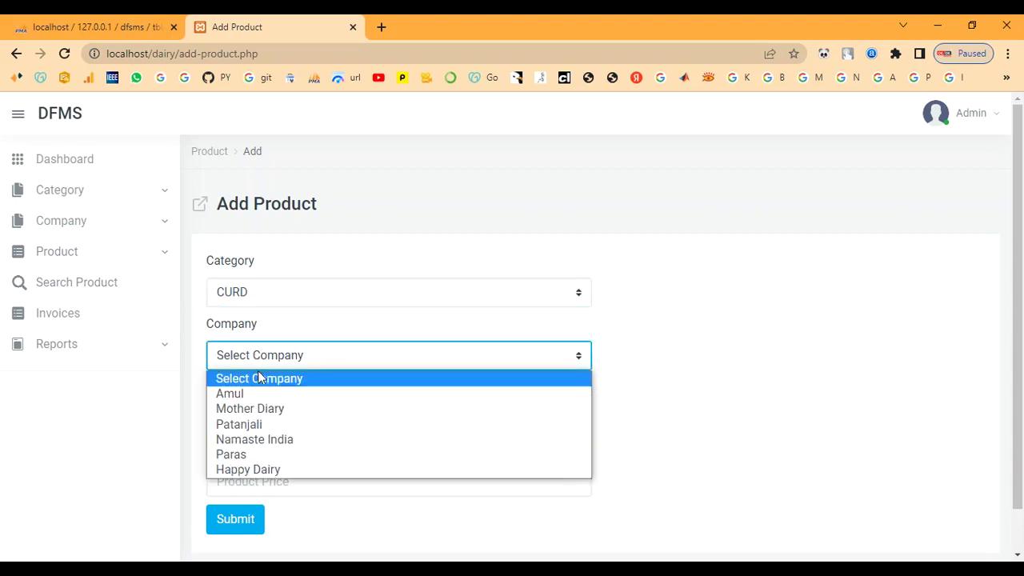
{"action": "left_click", "coordinate": [248, 470]}
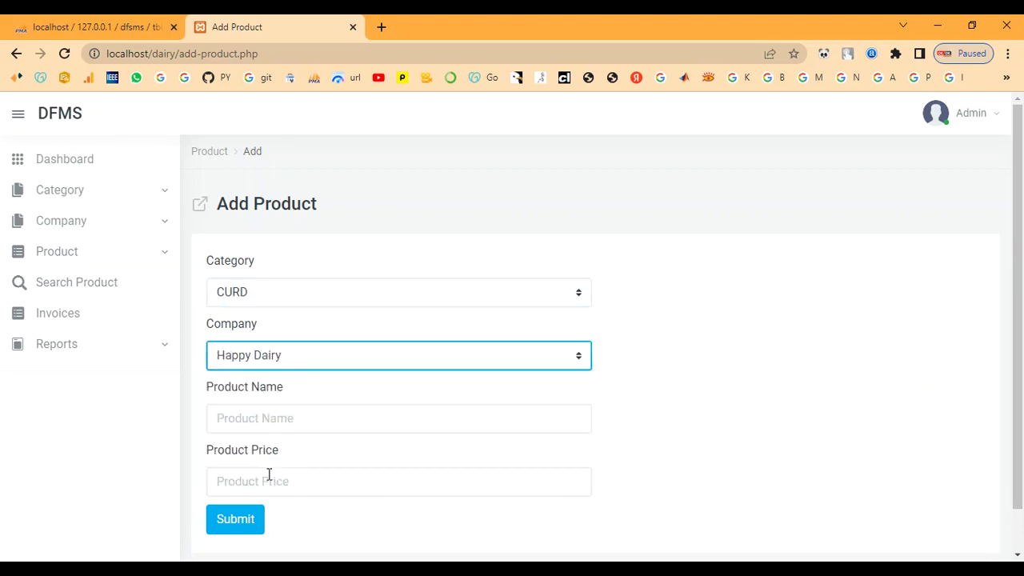
Step: Enter the product name Curd 500ml
{"action": "left_click", "coordinate": [272, 424]}
{"action": "left_click", "coordinate": [8, 392]}
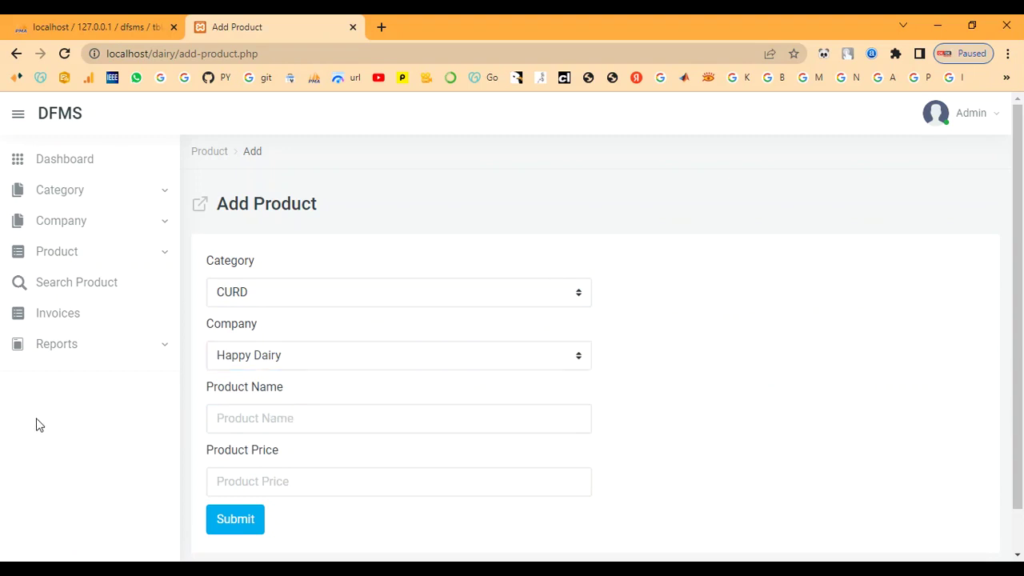
{"action": "left_click", "coordinate": [286, 420]}
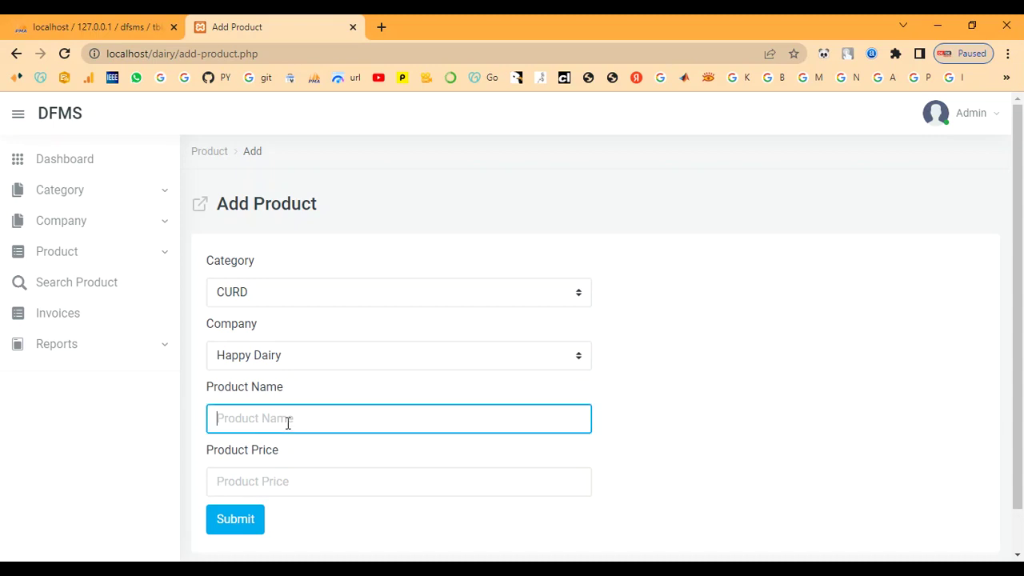
{"action": "left_click", "coordinate": [142, 433]}
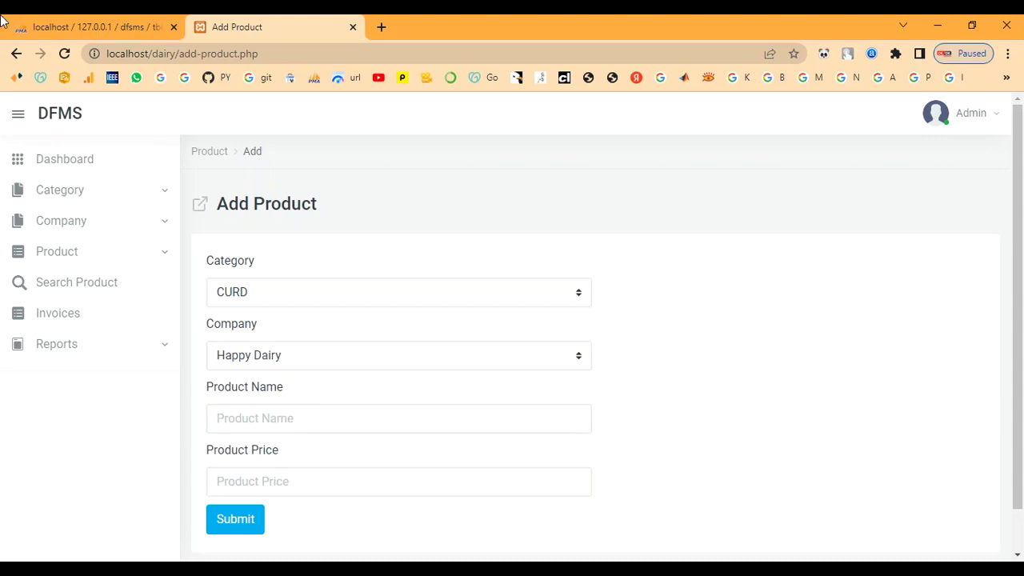
{"action": "left_click", "coordinate": [220, 422]}
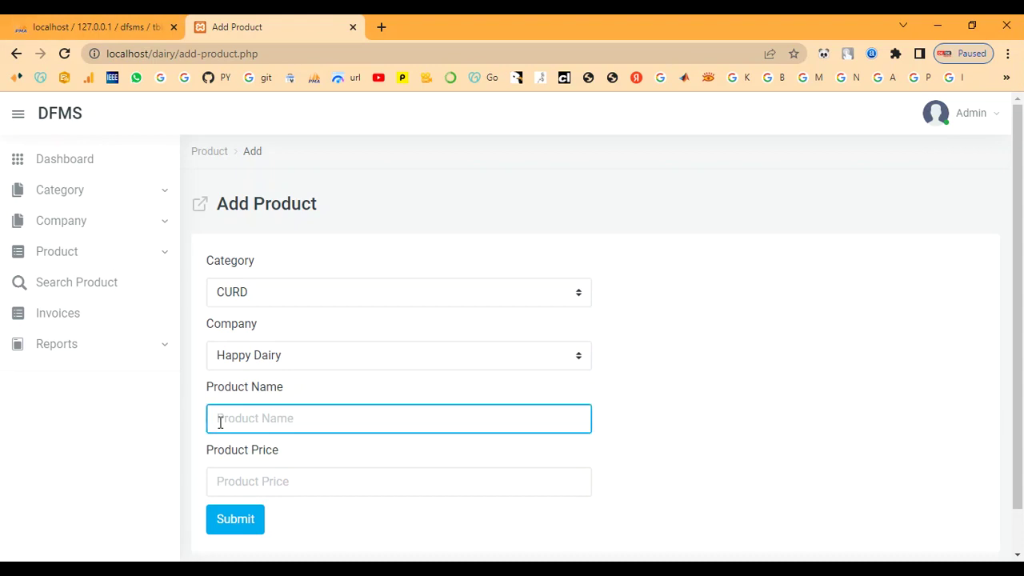
{"action": "type", "text": "g"}
{"action": "key", "text": "BackSpace"}
{"action": "type", "text": "c"}
Step: Set the product price to 500 and submit the new product
{"action": "left_click", "coordinate": [230, 480]}
{"action": "left_click", "coordinate": [157, 479]}
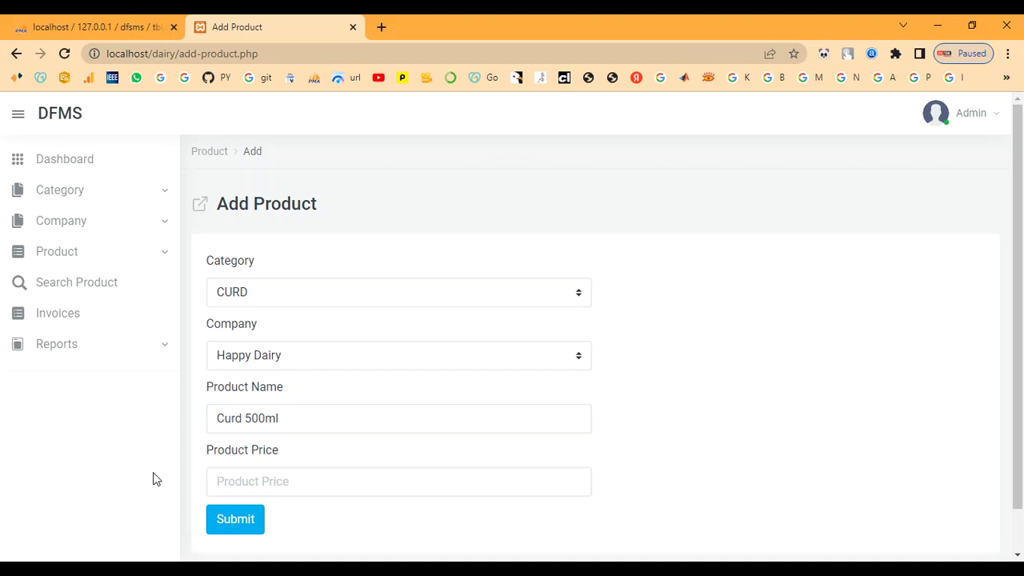
{"action": "left_click", "coordinate": [316, 484]}
{"action": "type", "text": "500"}
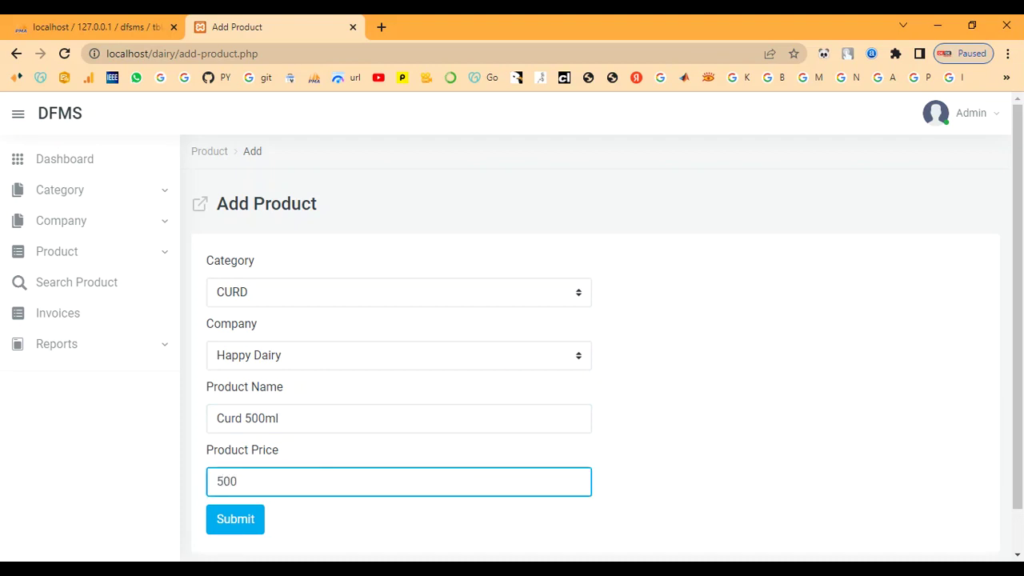
{"action": "left_click", "coordinate": [224, 524]}
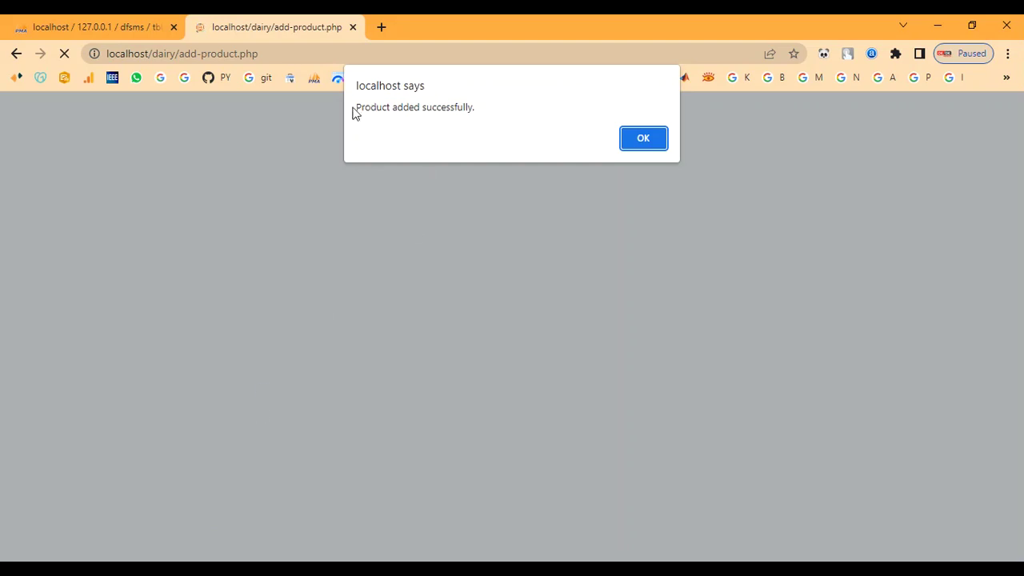
Step: Dismiss the product-added alert, confirm Curd 500ml is the eighth product, then go to Search Product
{"action": "left_click_drag", "start_coordinate": [387, 107], "coordinate": [485, 113]}
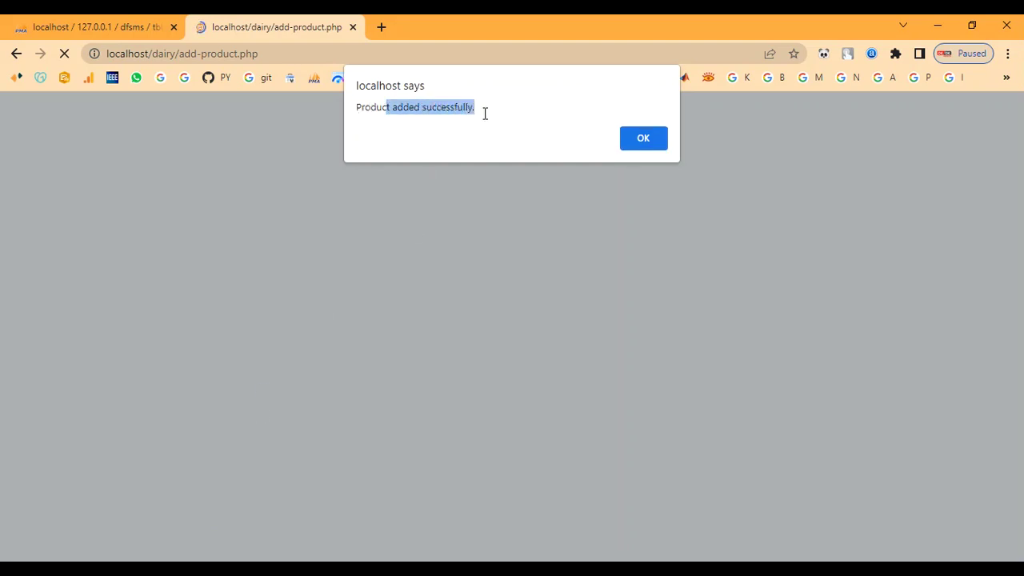
{"action": "left_click", "coordinate": [661, 138]}
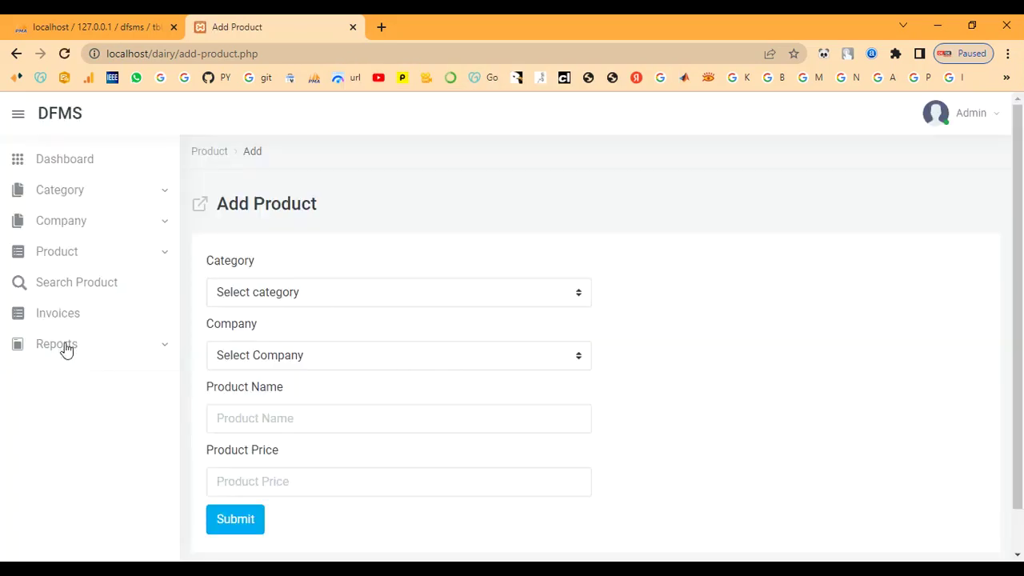
{"action": "left_click", "coordinate": [55, 263]}
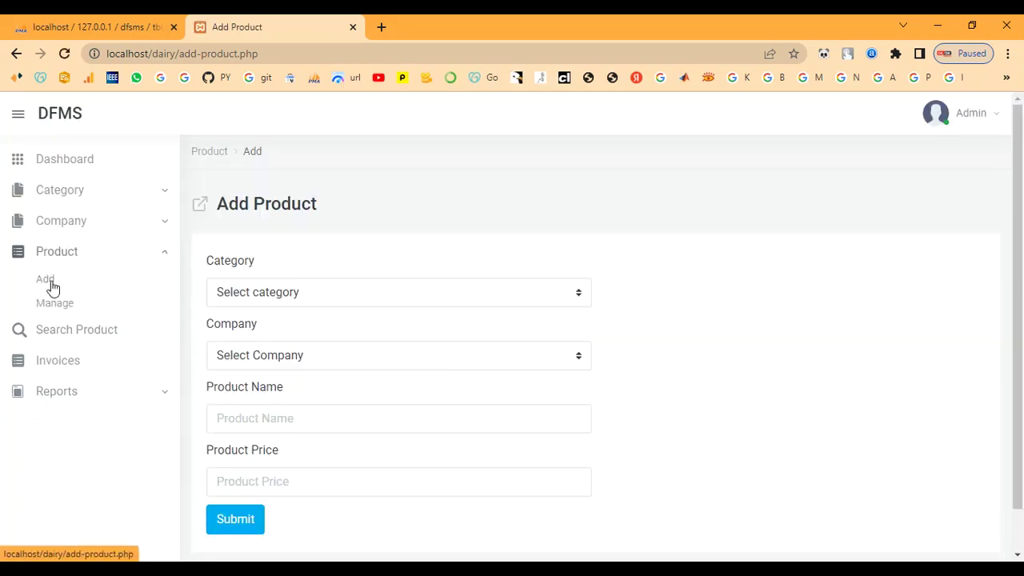
{"action": "left_click", "coordinate": [51, 305]}
{"action": "scroll", "coordinate": [320, 436], "scroll_direction": "down", "scroll_amount": 2}
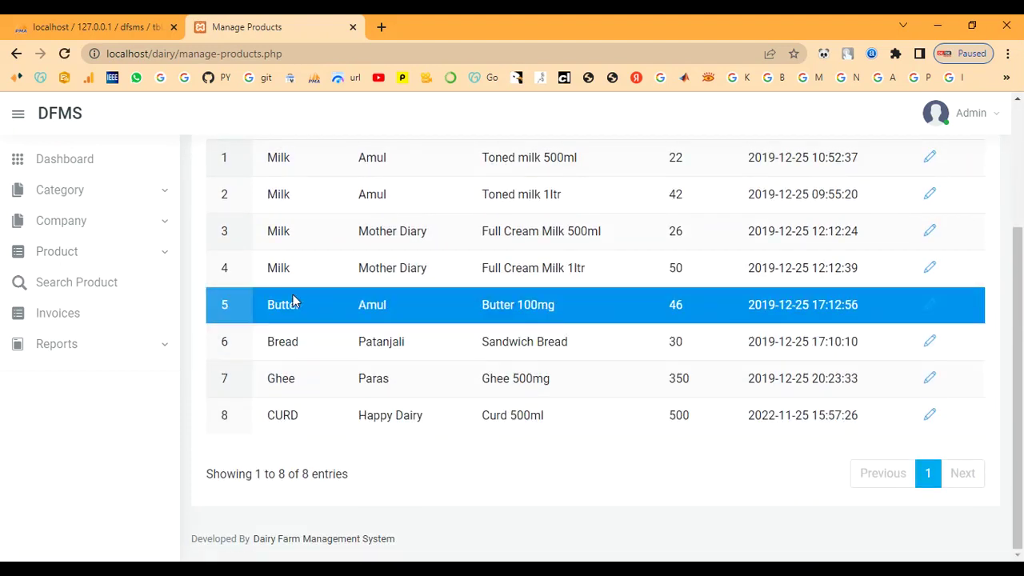
{"action": "left_click", "coordinate": [40, 288]}
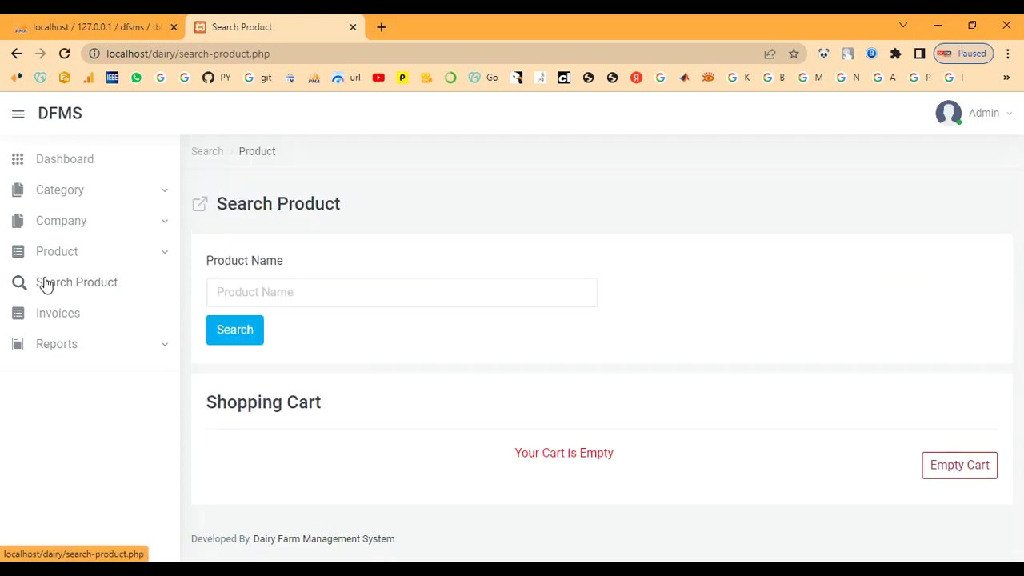
Step: Search the products for 'Curd'
{"action": "left_click", "coordinate": [243, 286]}
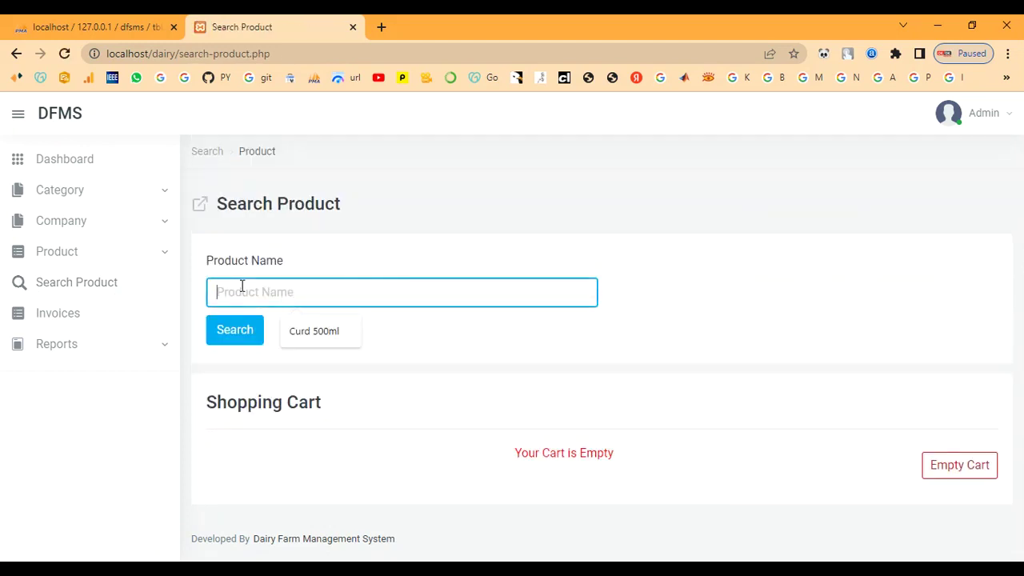
{"action": "type", "text": "C"}
{"action": "type", "text": "urd"}
{"action": "left_click", "coordinate": [233, 340]}
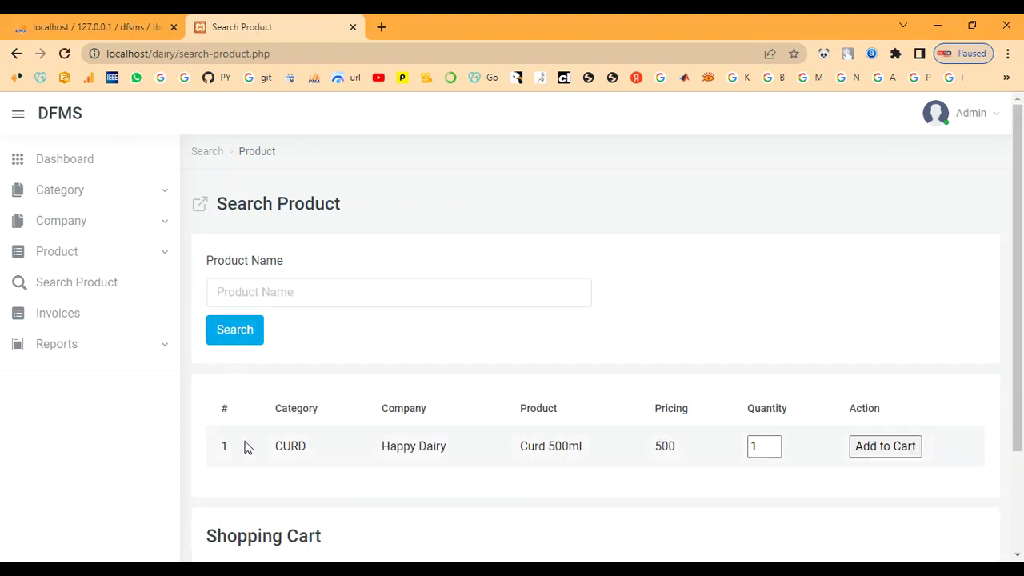
Step: Check the result Curd 500ml (CURD, Happy Dairy, 500) and add quantity 2 to the cart
{"action": "left_click_drag", "start_coordinate": [264, 448], "coordinate": [600, 453]}
{"action": "left_click", "coordinate": [529, 496]}
{"action": "left_click", "coordinate": [616, 462]}
{"action": "double_click", "coordinate": [664, 445]}
{"action": "left_click", "coordinate": [728, 471]}
{"action": "left_click_drag", "start_coordinate": [232, 406], "coordinate": [475, 406]}
{"action": "left_click", "coordinate": [483, 408]}
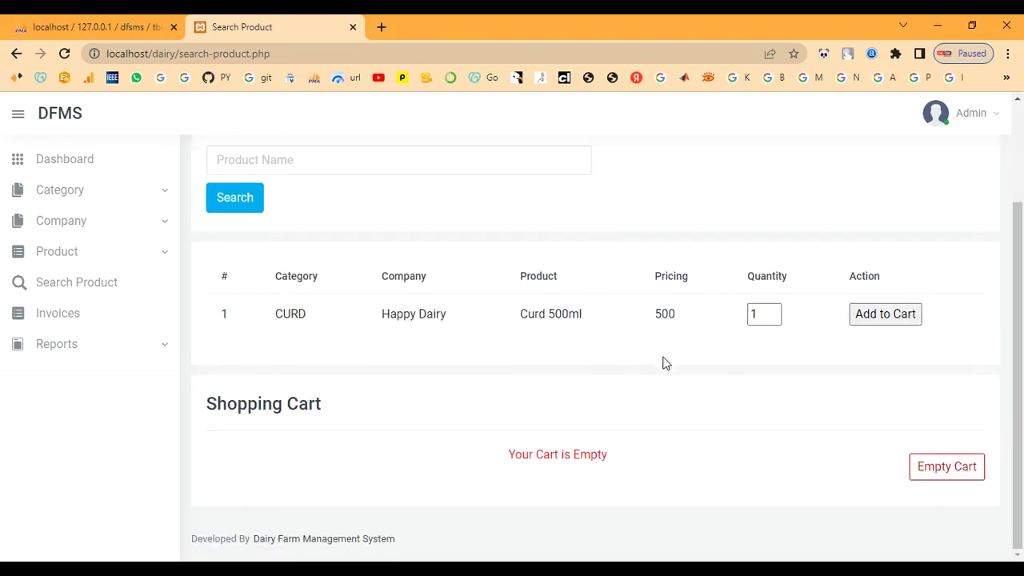
{"action": "left_click", "coordinate": [756, 314]}
{"action": "left_click", "coordinate": [899, 316]}
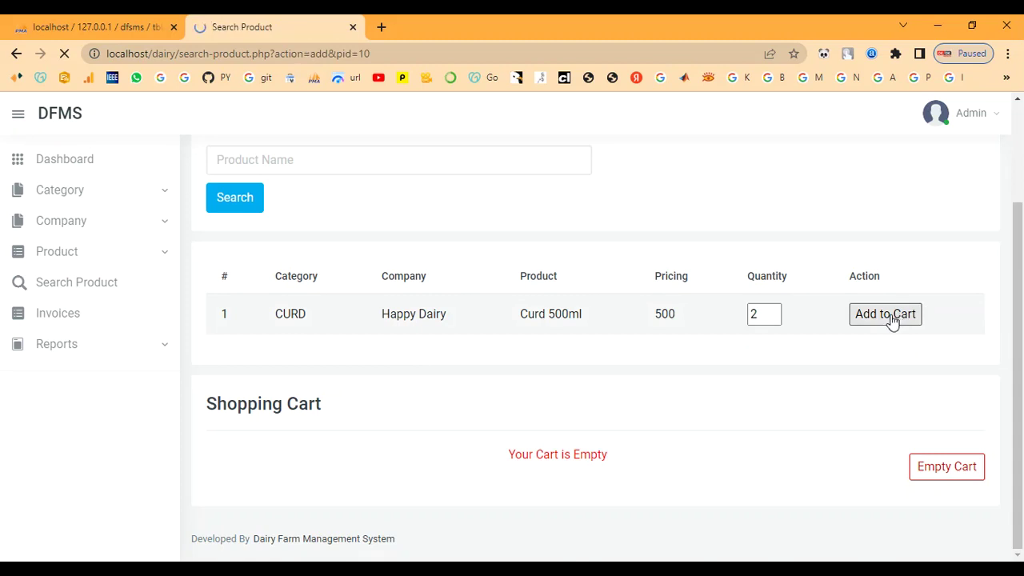
Step: Review the cart's product name Curd 500ml and category CURD
{"action": "scroll", "coordinate": [640, 480], "scroll_direction": "down", "scroll_amount": 4}
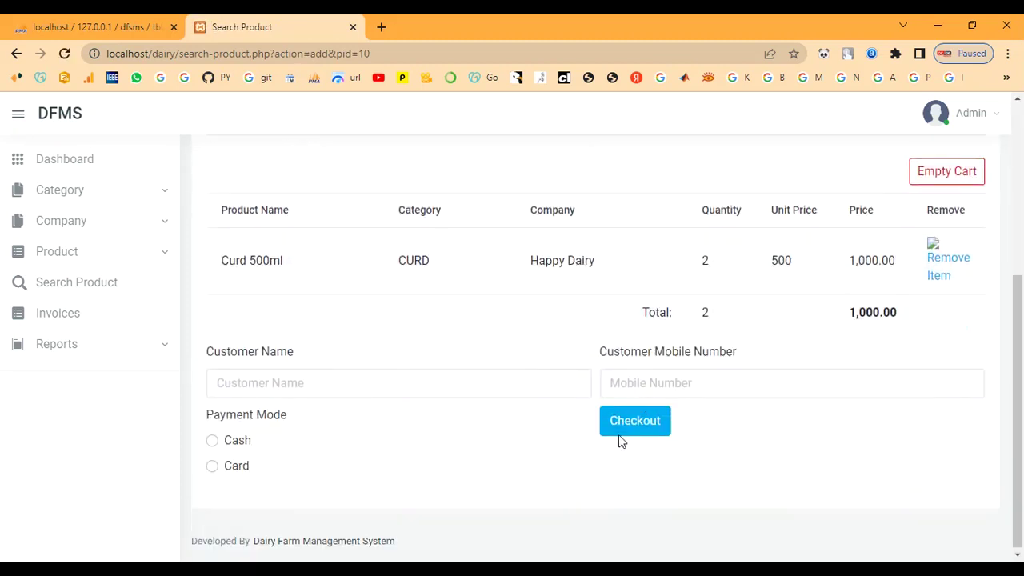
{"action": "left_click_drag", "start_coordinate": [220, 214], "coordinate": [326, 217]}
{"action": "left_click", "coordinate": [327, 232]}
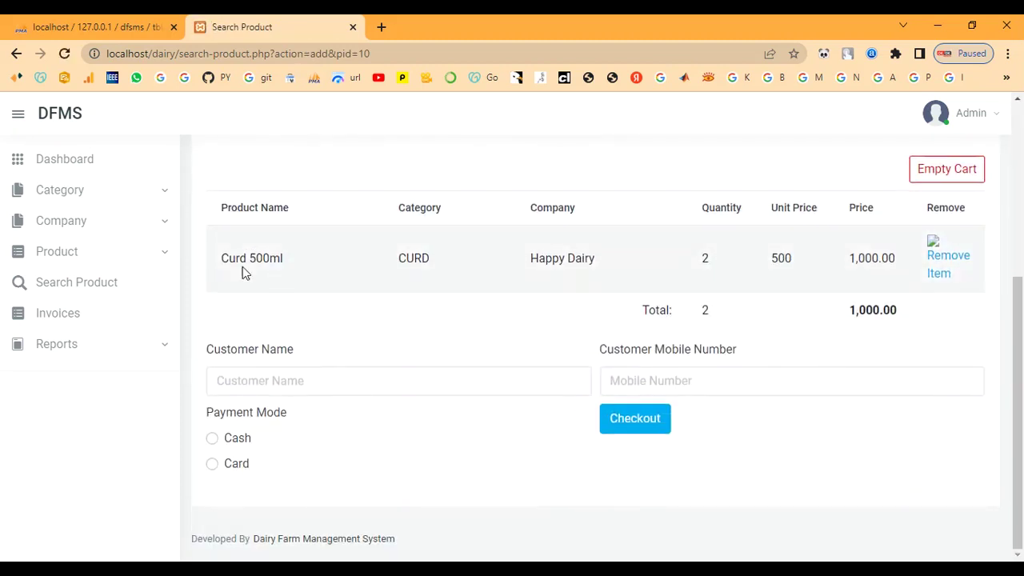
{"action": "left_click_drag", "start_coordinate": [224, 257], "coordinate": [344, 261]}
{"action": "left_click", "coordinate": [345, 260]}
{"action": "left_click_drag", "start_coordinate": [373, 220], "coordinate": [501, 219]}
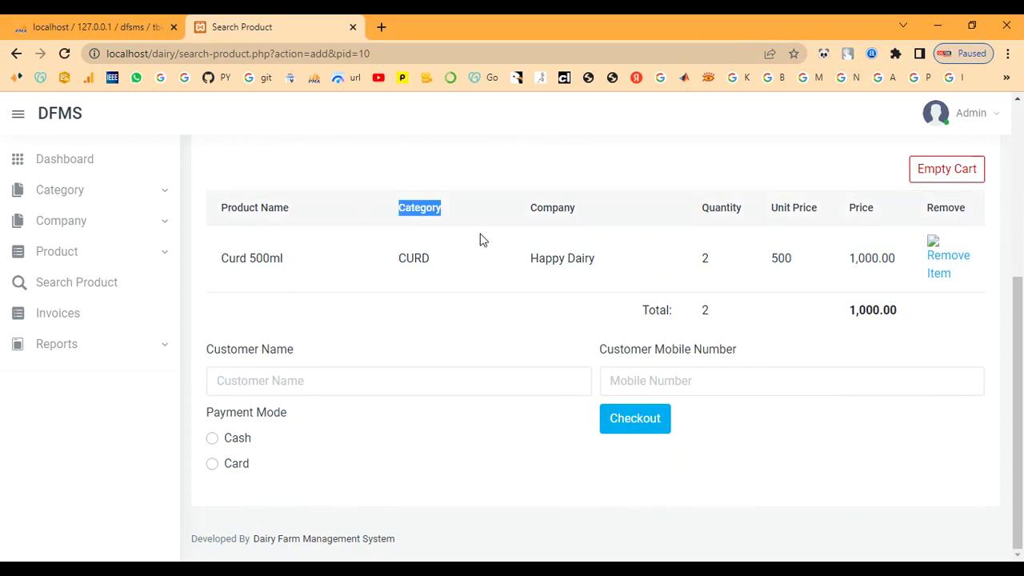
{"action": "left_click", "coordinate": [375, 272]}
{"action": "left_click_drag", "start_coordinate": [379, 264], "coordinate": [453, 263]}
{"action": "left_click", "coordinate": [509, 226]}
{"action": "left_click_drag", "start_coordinate": [512, 212], "coordinate": [634, 212]}
{"action": "left_click", "coordinate": [480, 277]}
Step: Check the cart's company Happy Dairy, quantity 2, unit price 500 and 1,000.00 total
{"action": "left_click_drag", "start_coordinate": [521, 264], "coordinate": [690, 267]}
{"action": "left_click", "coordinate": [691, 260]}
{"action": "left_click_drag", "start_coordinate": [700, 213], "coordinate": [743, 213]}
{"action": "left_click", "coordinate": [653, 261]}
{"action": "left_click_drag", "start_coordinate": [688, 268], "coordinate": [765, 267]}
{"action": "left_click", "coordinate": [713, 333]}
{"action": "left_click_drag", "start_coordinate": [696, 314], "coordinate": [733, 312]}
{"action": "left_click", "coordinate": [760, 299]}
{"action": "left_click_drag", "start_coordinate": [768, 271], "coordinate": [963, 313]}
{"action": "left_click", "coordinate": [810, 296]}
{"action": "left_click", "coordinate": [826, 365]}
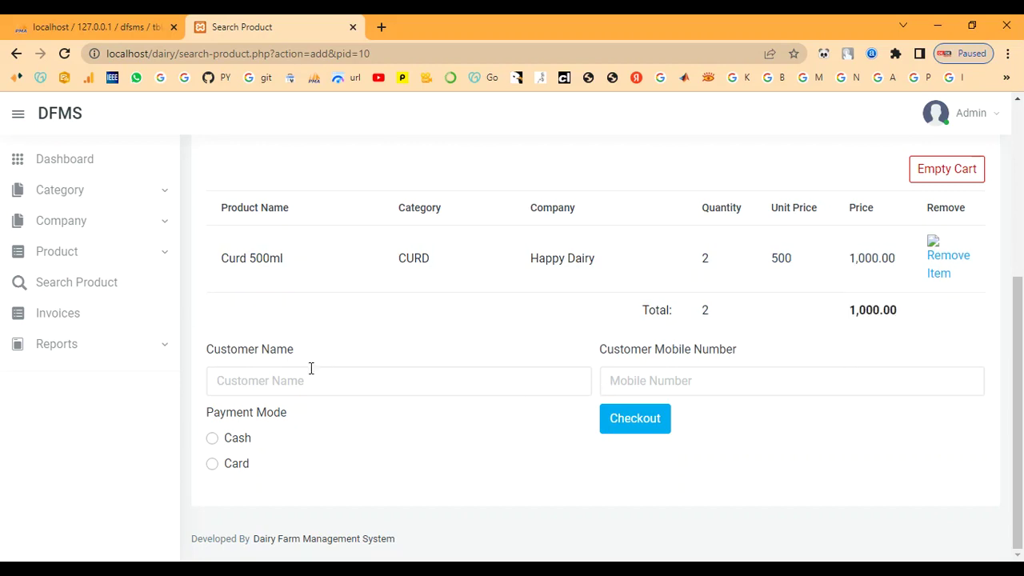
Step: Enter the customer's name and mobile number
{"action": "left_click", "coordinate": [249, 380]}
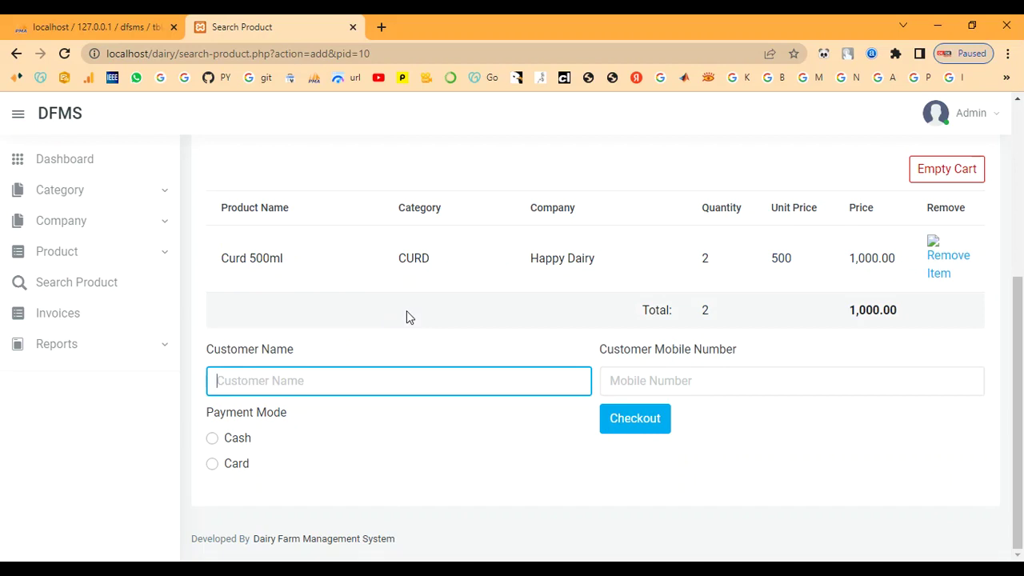
{"action": "type", "text": "abi"}
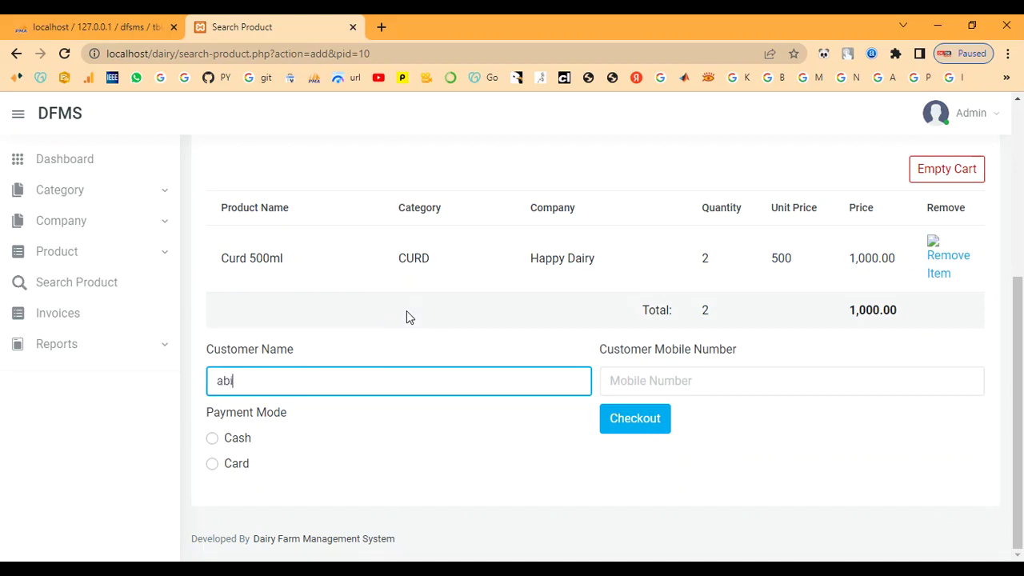
{"action": "key", "text": "Tab"}
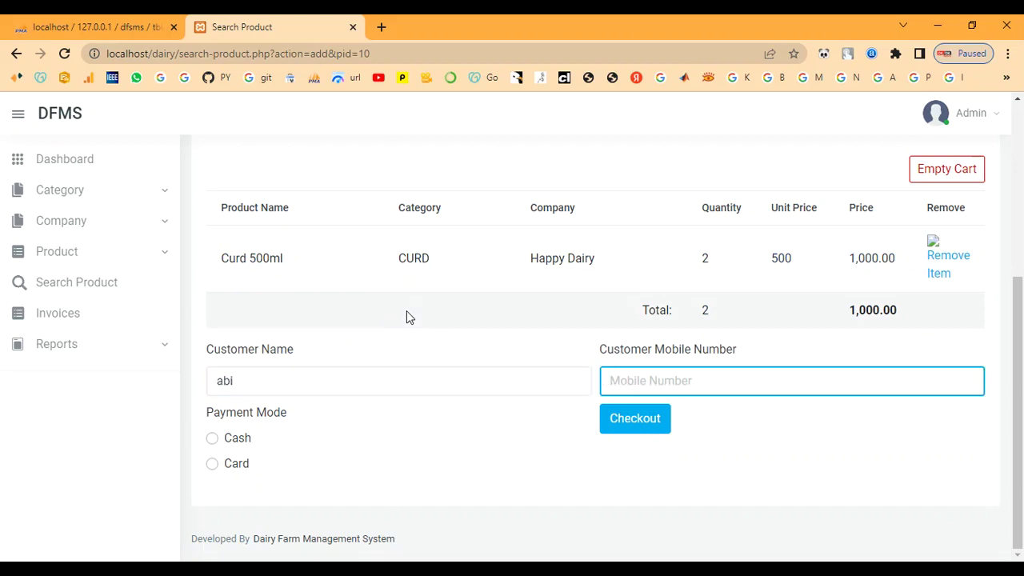
{"action": "type", "text": "7890654321"}
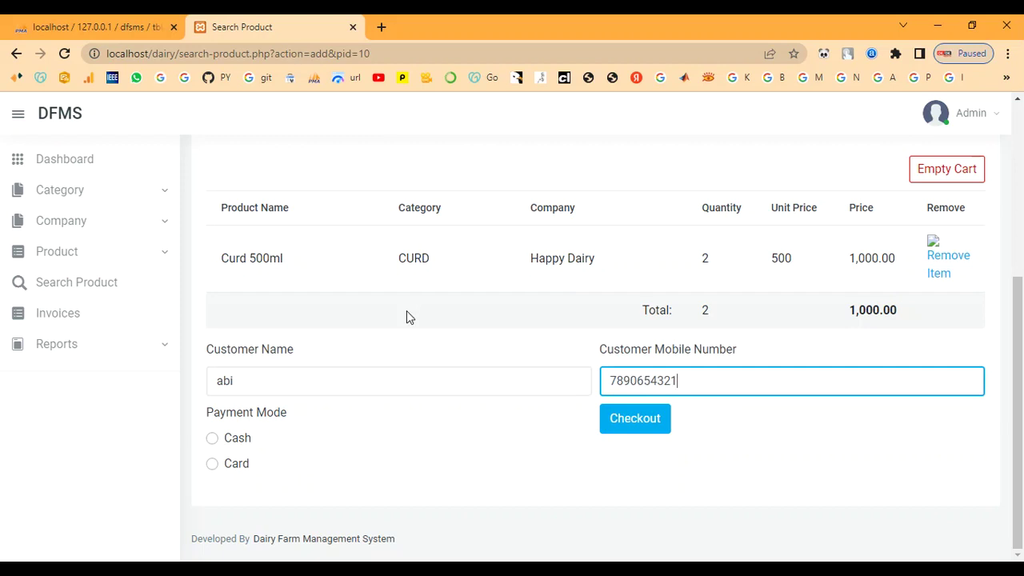
{"action": "left_click", "coordinate": [406, 311]}
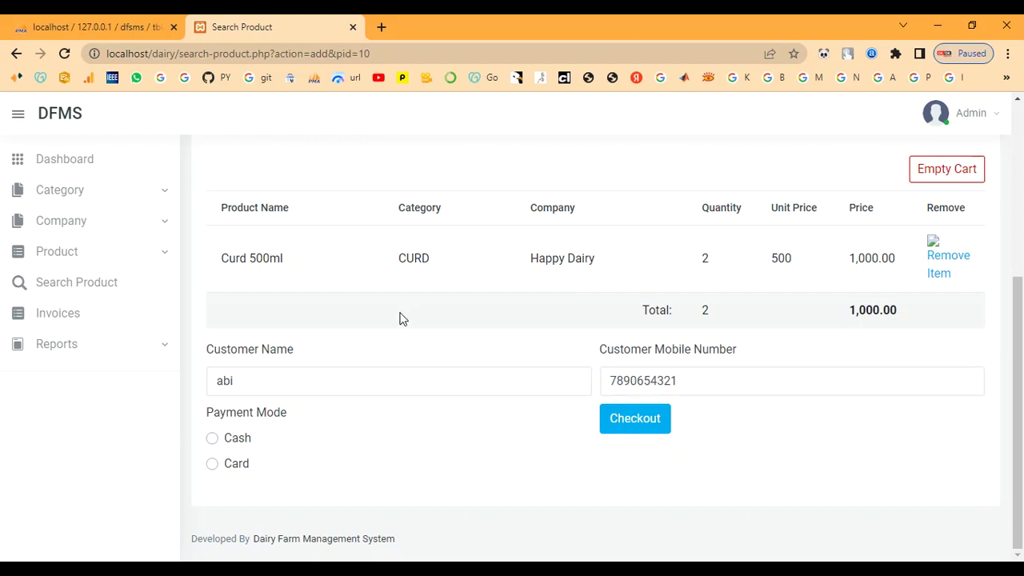
Step: Check out with Cash payment mode and confirm the invoice-generated message
{"action": "left_click_drag", "start_coordinate": [213, 417], "coordinate": [286, 411]}
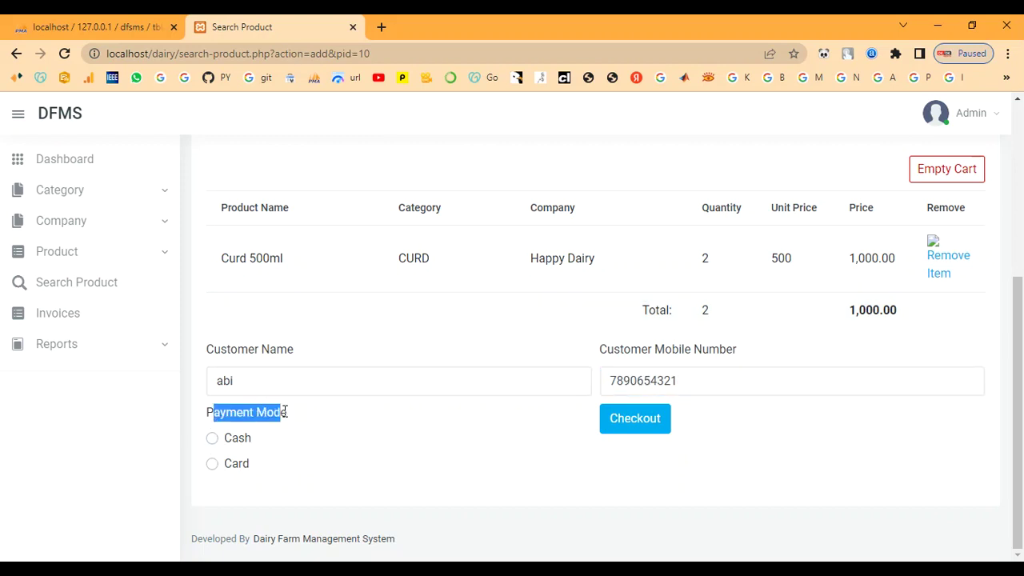
{"action": "key", "text": "F5"}
{"action": "scroll", "coordinate": [289, 375], "scroll_direction": "down", "scroll_amount": 5}
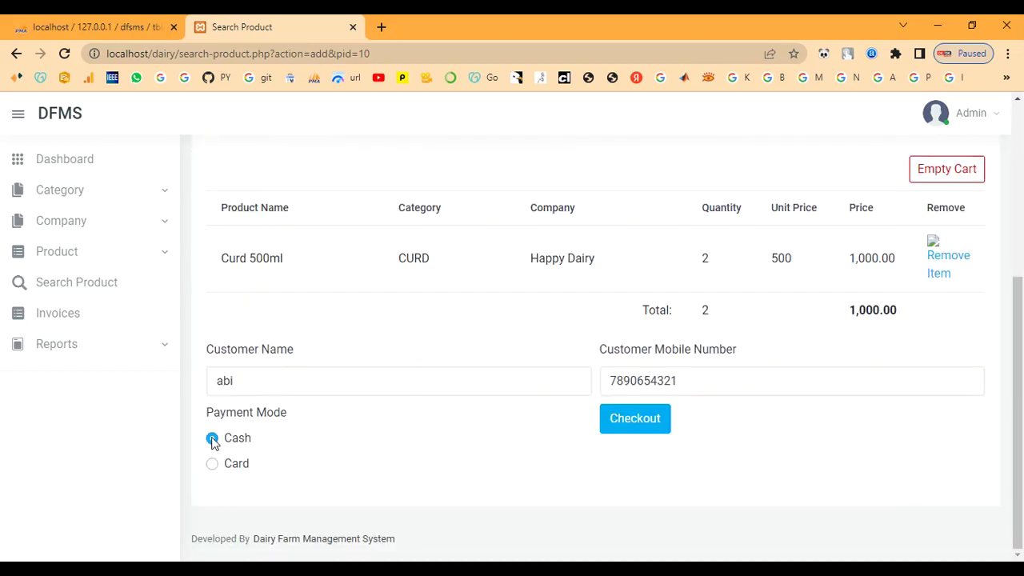
{"action": "scroll", "coordinate": [526, 451], "scroll_direction": "up", "scroll_amount": 5}
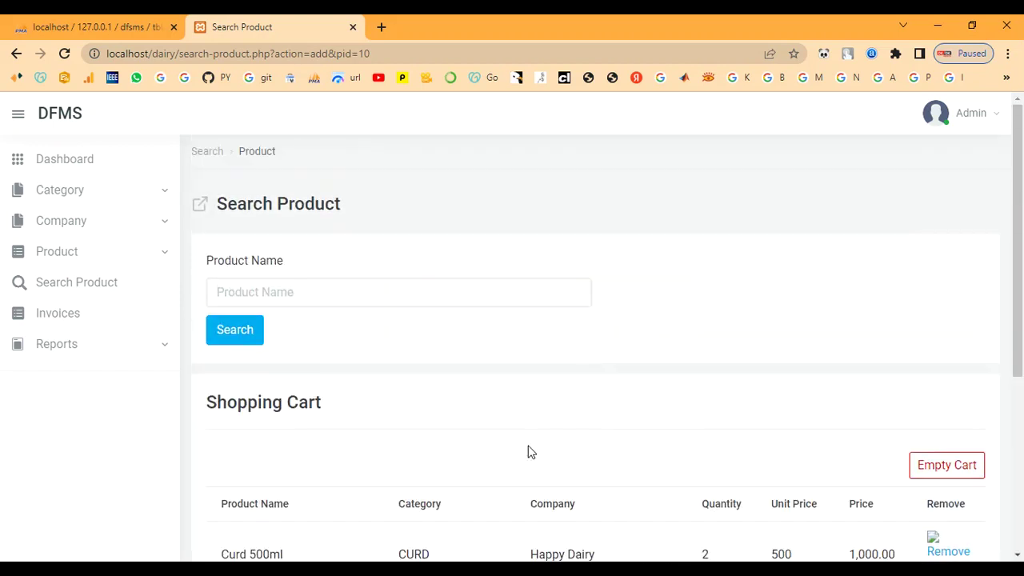
{"action": "scroll", "coordinate": [526, 451], "scroll_direction": "down", "scroll_amount": 5}
{"action": "left_click", "coordinate": [616, 426]}
{"action": "left_click_drag", "start_coordinate": [357, 109], "coordinate": [613, 115]}
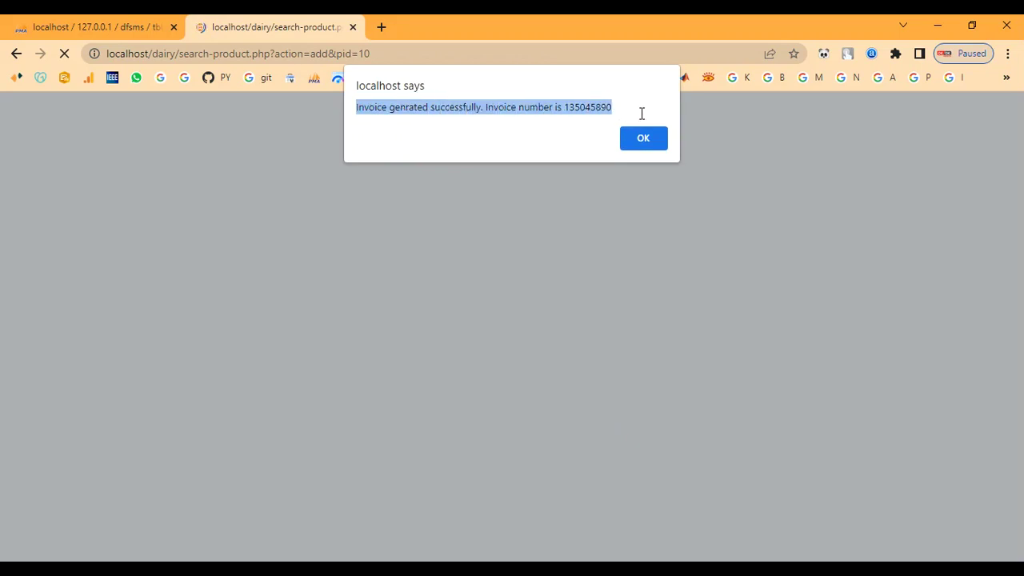
Step: Review the invoice header: DFMS title, invoice number, date, customer details and cash payment mode
{"action": "left_click", "coordinate": [638, 142]}
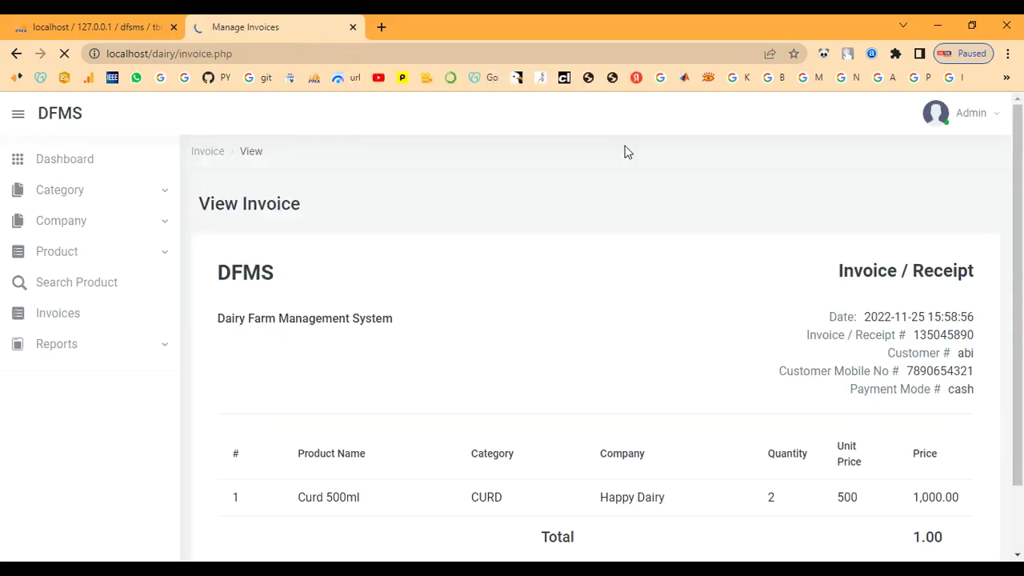
{"action": "scroll", "coordinate": [347, 398], "scroll_direction": "down", "scroll_amount": 1}
{"action": "scroll", "coordinate": [338, 373], "scroll_direction": "up", "scroll_amount": 1}
{"action": "left_click_drag", "start_coordinate": [204, 275], "coordinate": [301, 277]}
{"action": "left_click_drag", "start_coordinate": [222, 314], "coordinate": [571, 350]}
{"action": "left_click", "coordinate": [555, 357]}
{"action": "left_click_drag", "start_coordinate": [835, 274], "coordinate": [713, 299]}
{"action": "left_click", "coordinate": [760, 314]}
{"action": "left_click_drag", "start_coordinate": [829, 313], "coordinate": [984, 404]}
{"action": "left_click", "coordinate": [850, 312]}
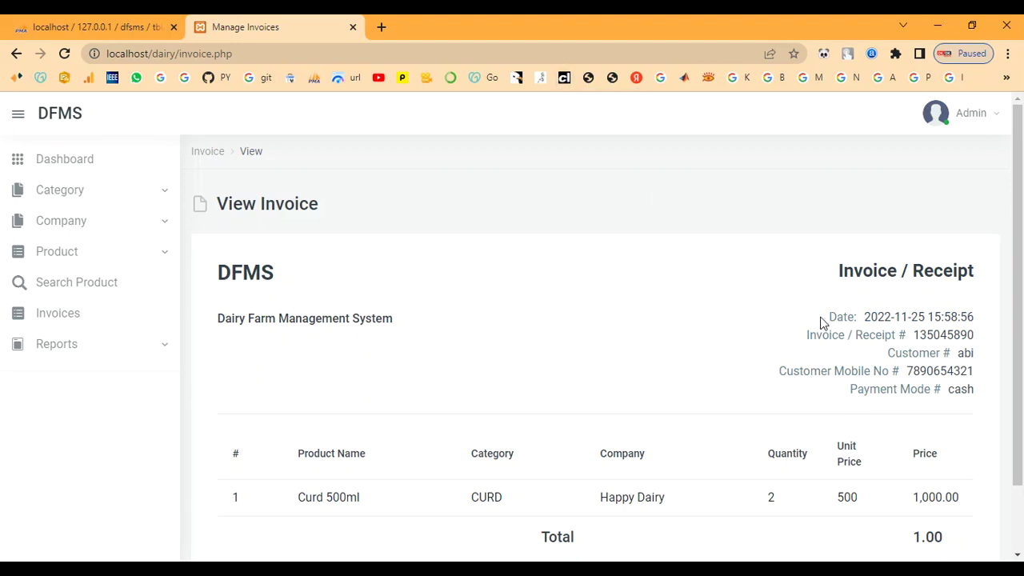
{"action": "left_click_drag", "start_coordinate": [806, 339], "coordinate": [995, 343]}
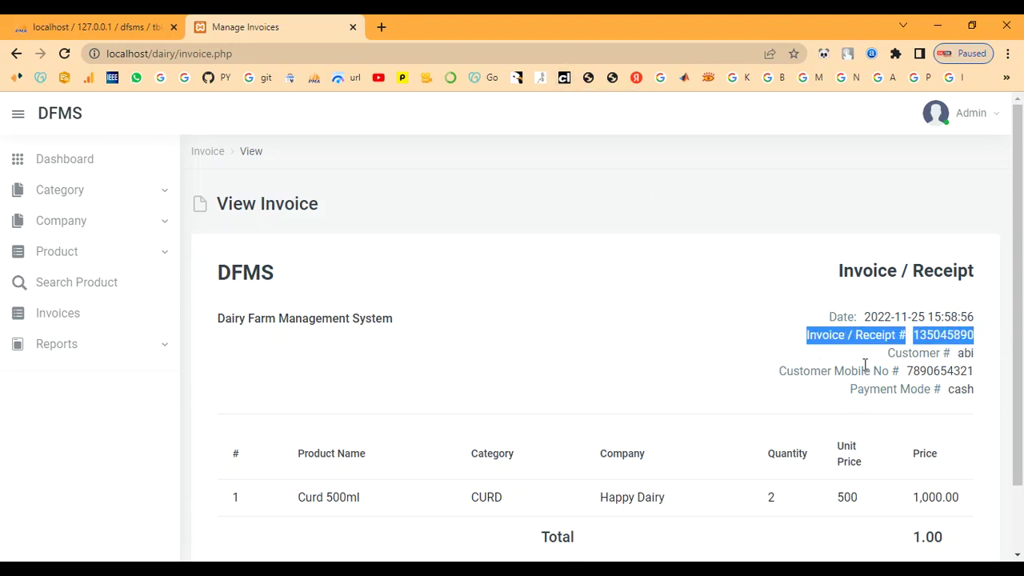
{"action": "left_click_drag", "start_coordinate": [888, 358], "coordinate": [1002, 356]}
{"action": "left_click", "coordinate": [763, 365]}
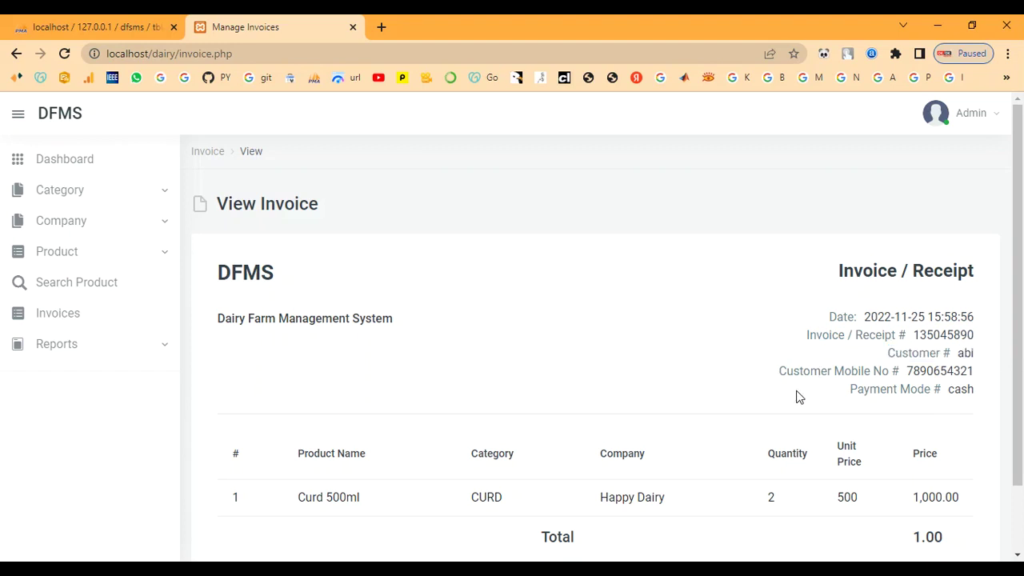
{"action": "left_click_drag", "start_coordinate": [780, 376], "coordinate": [1001, 389]}
{"action": "left_click", "coordinate": [642, 347]}
{"action": "left_click_drag", "start_coordinate": [847, 391], "coordinate": [984, 391]}
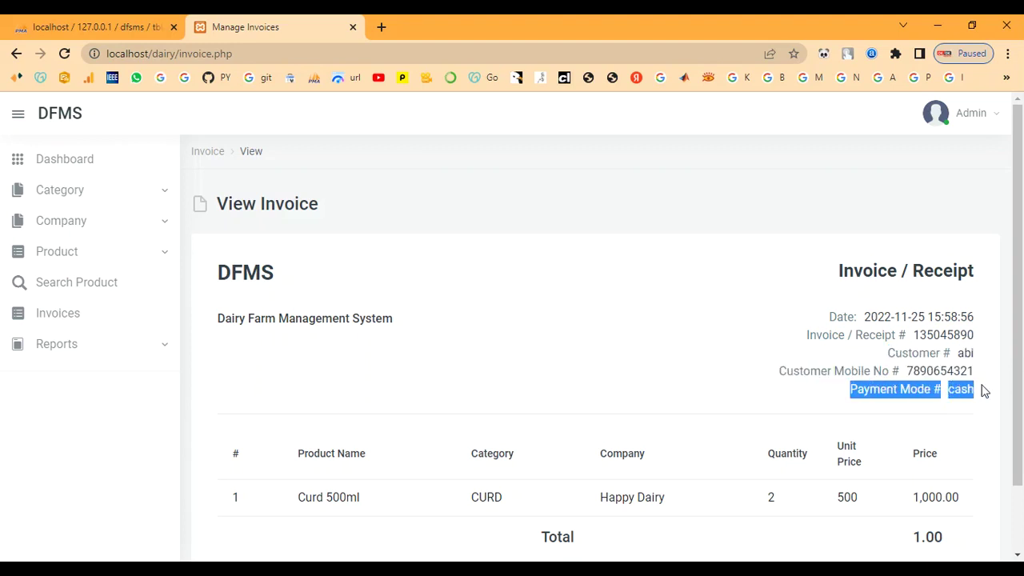
{"action": "left_click", "coordinate": [661, 301]}
Step: Review the invoice line items: quantity 2, company Happy Dairy, prices and the total
{"action": "scroll", "coordinate": [444, 384], "scroll_direction": "down", "scroll_amount": 2}
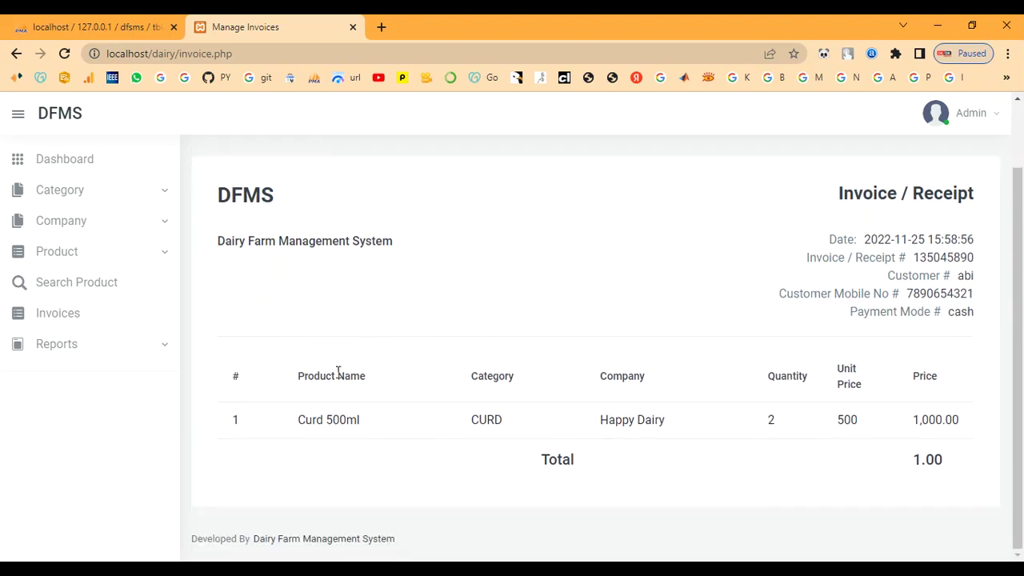
{"action": "left_click_drag", "start_coordinate": [231, 420], "coordinate": [400, 466]}
{"action": "left_click", "coordinate": [296, 421]}
{"action": "left_click", "coordinate": [404, 467]}
{"action": "left_click_drag", "start_coordinate": [545, 459], "coordinate": [622, 459]}
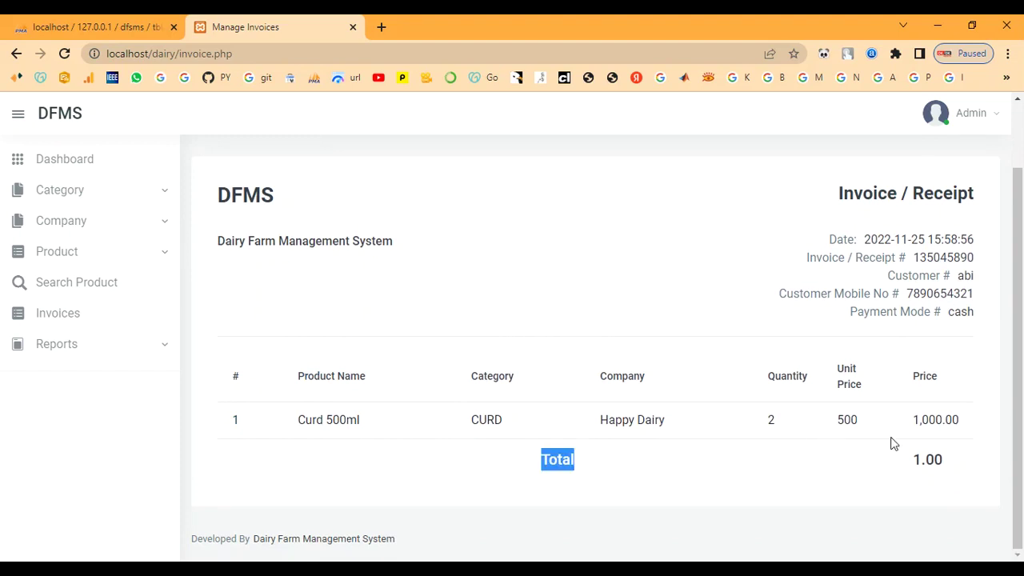
{"action": "left_click", "coordinate": [852, 486]}
{"action": "left_click_drag", "start_coordinate": [908, 458], "coordinate": [935, 473]}
{"action": "left_click", "coordinate": [845, 493]}
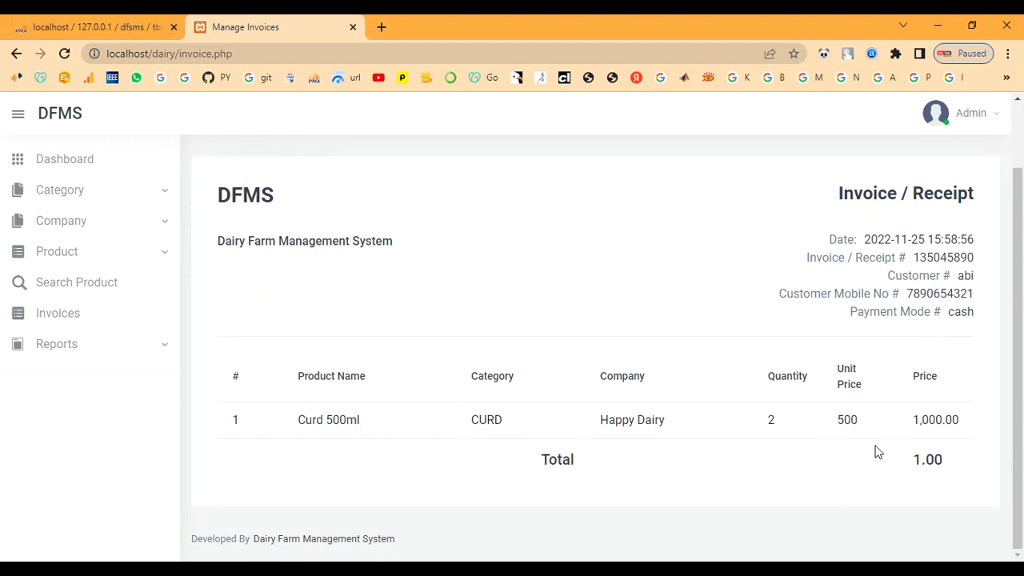
{"action": "left_click_drag", "start_coordinate": [902, 422], "coordinate": [859, 446]}
{"action": "left_click", "coordinate": [807, 423]}
{"action": "double_click", "coordinate": [769, 417]}
{"action": "left_click_drag", "start_coordinate": [571, 410], "coordinate": [714, 437]}
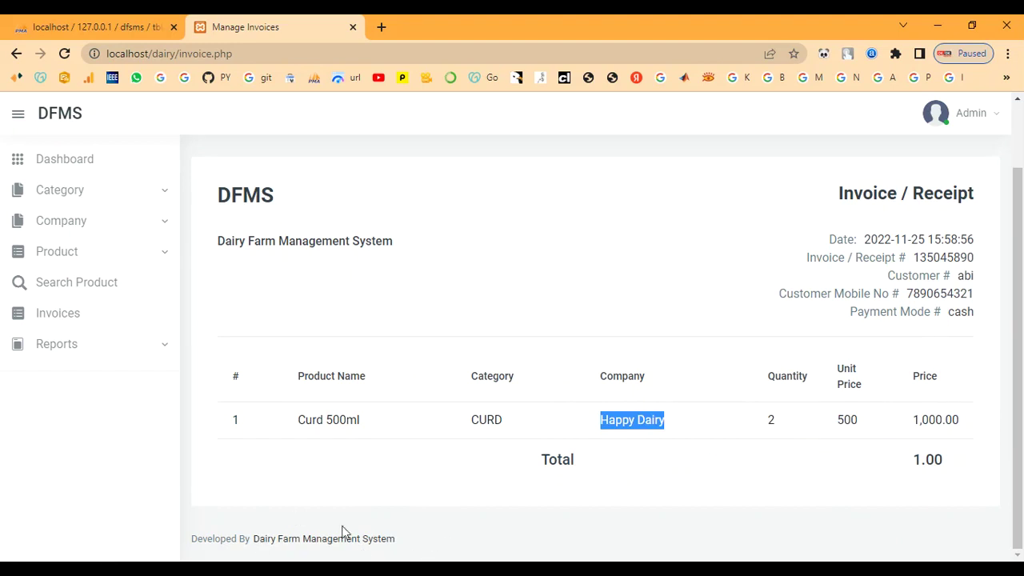
Step: Return to the eight-invoice list and expand Reports to show B/w Dates and Sales
{"action": "left_click", "coordinate": [56, 319]}
{"action": "scroll", "coordinate": [382, 355], "scroll_direction": "down", "scroll_amount": 2}
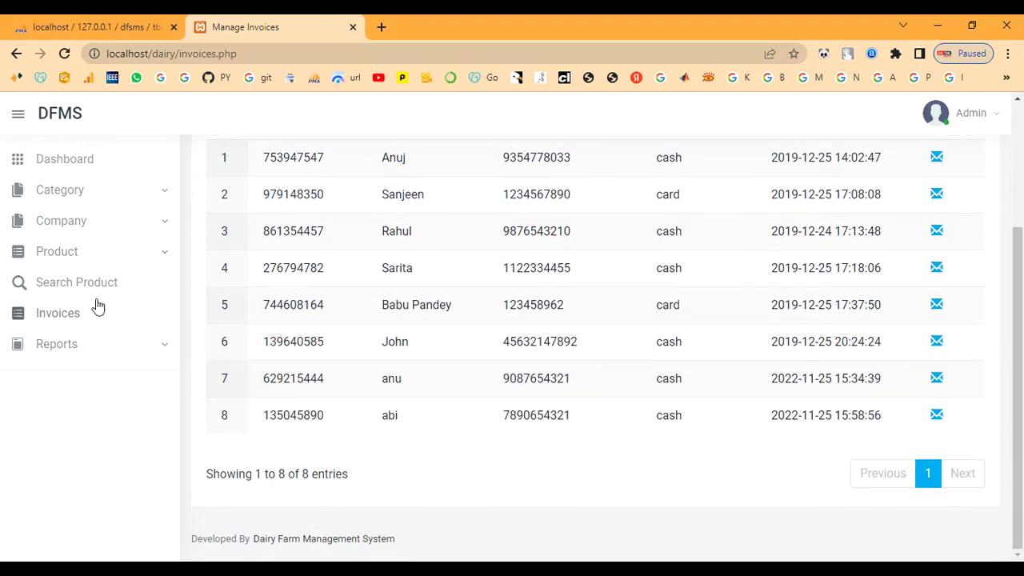
{"action": "left_click", "coordinate": [51, 347]}
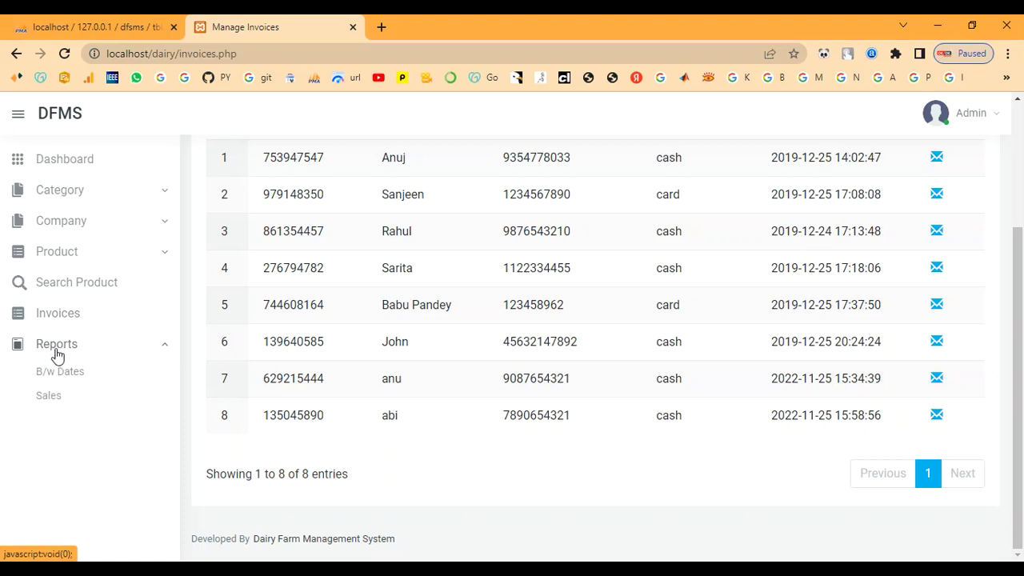
Step: Generate the between-dates report with From and To Date both set to today, 2022-11-25
{"action": "left_click", "coordinate": [59, 372]}
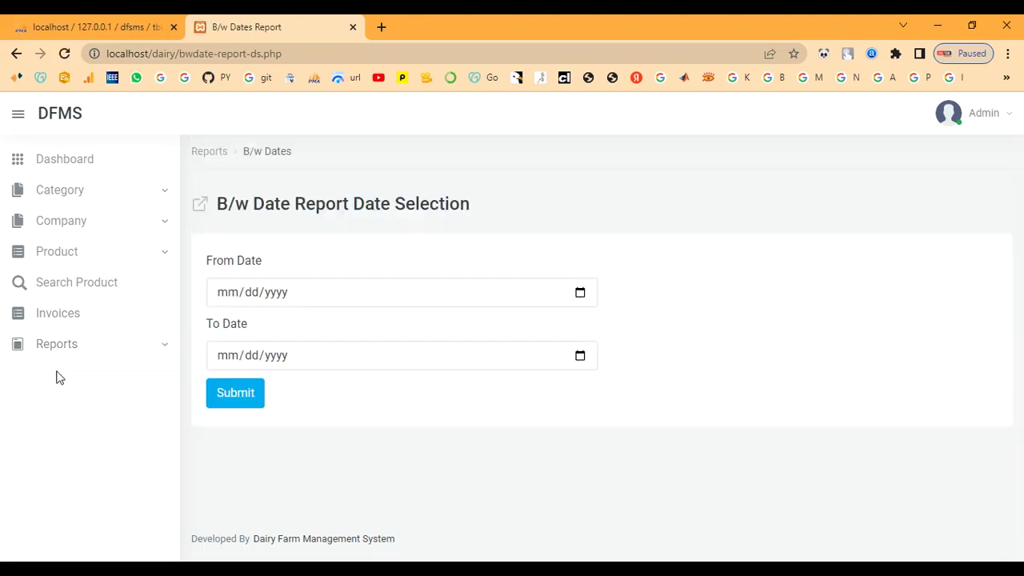
{"action": "left_click_drag", "start_coordinate": [220, 208], "coordinate": [564, 224]}
{"action": "left_click", "coordinate": [604, 223]}
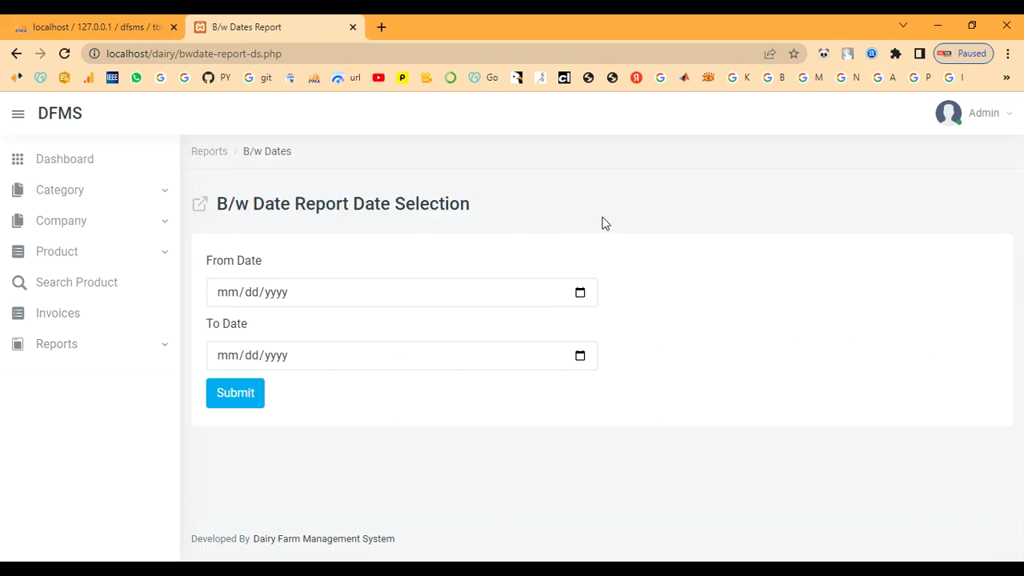
{"action": "left_click", "coordinate": [582, 295]}
{"action": "left_click", "coordinate": [340, 503]}
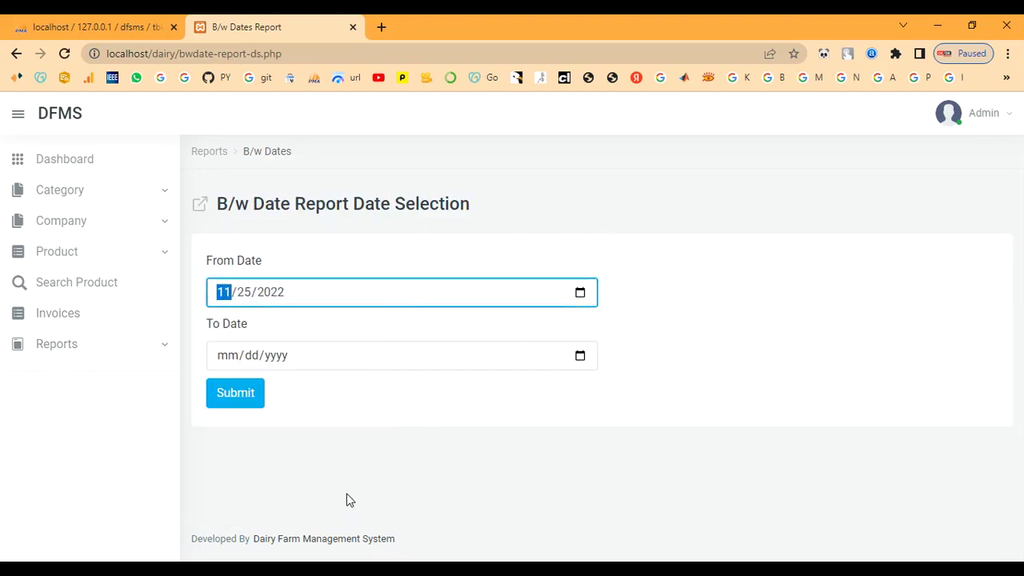
{"action": "left_click", "coordinate": [581, 357]}
{"action": "left_click", "coordinate": [340, 324]}
{"action": "left_click", "coordinate": [256, 393]}
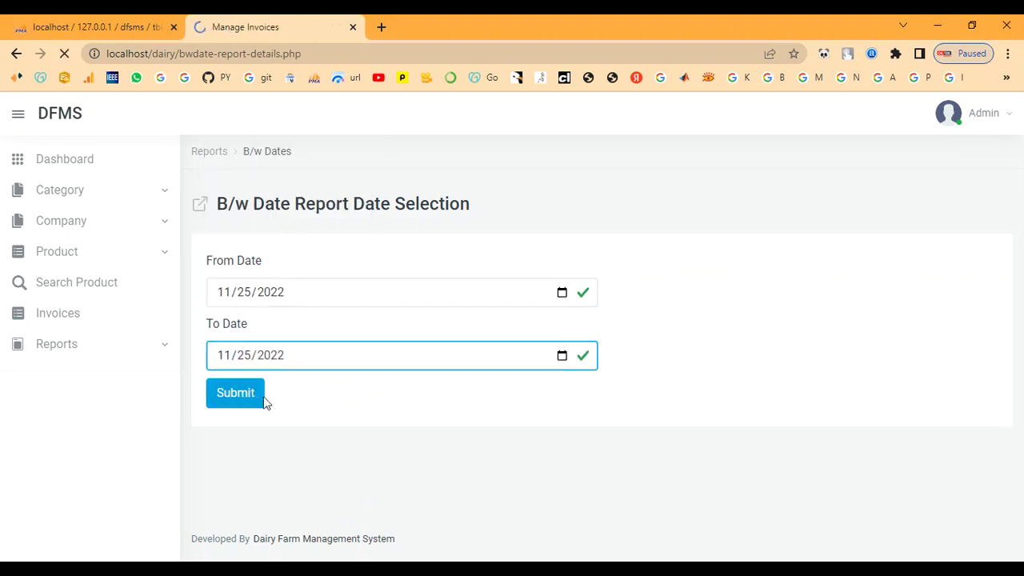
Step: Check the second cash invoice row and expand the Reports menu again
{"action": "left_click_drag", "start_coordinate": [264, 371], "coordinate": [919, 359]}
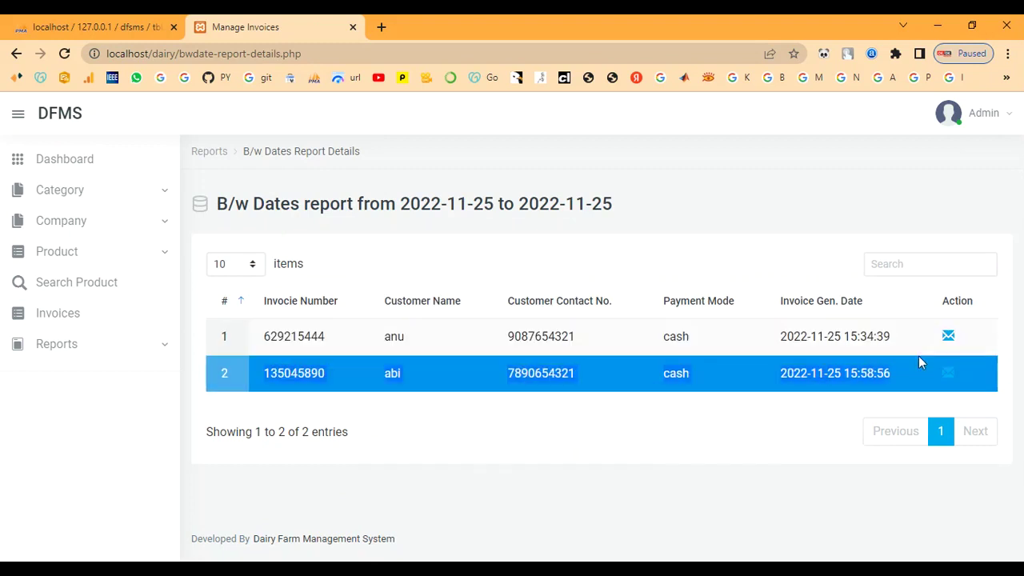
{"action": "left_click", "coordinate": [646, 479]}
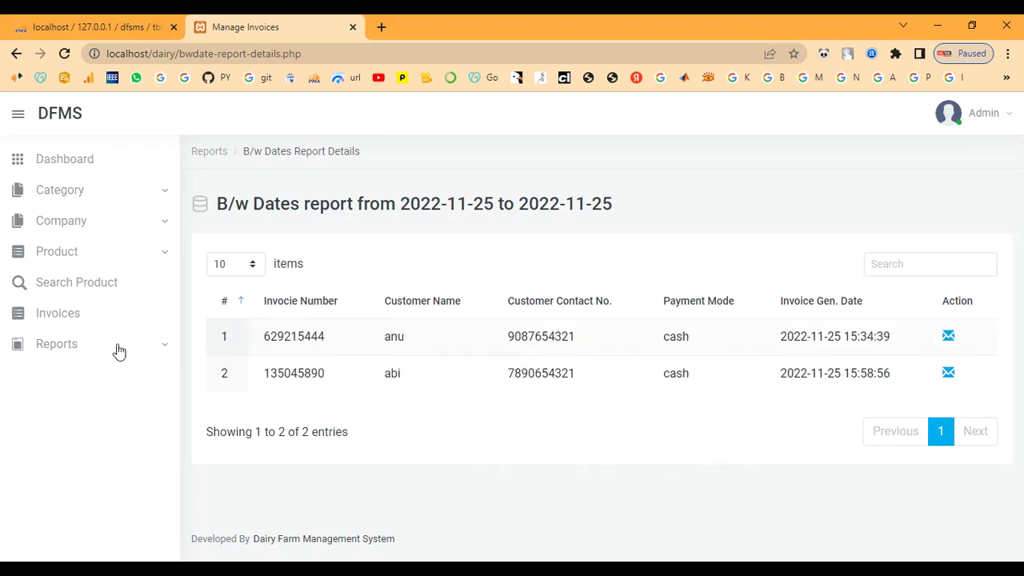
{"action": "left_click", "coordinate": [61, 351]}
Step: Generate the sales report with From and To Date both set to today, 2022-11-25
{"action": "left_click", "coordinate": [49, 397]}
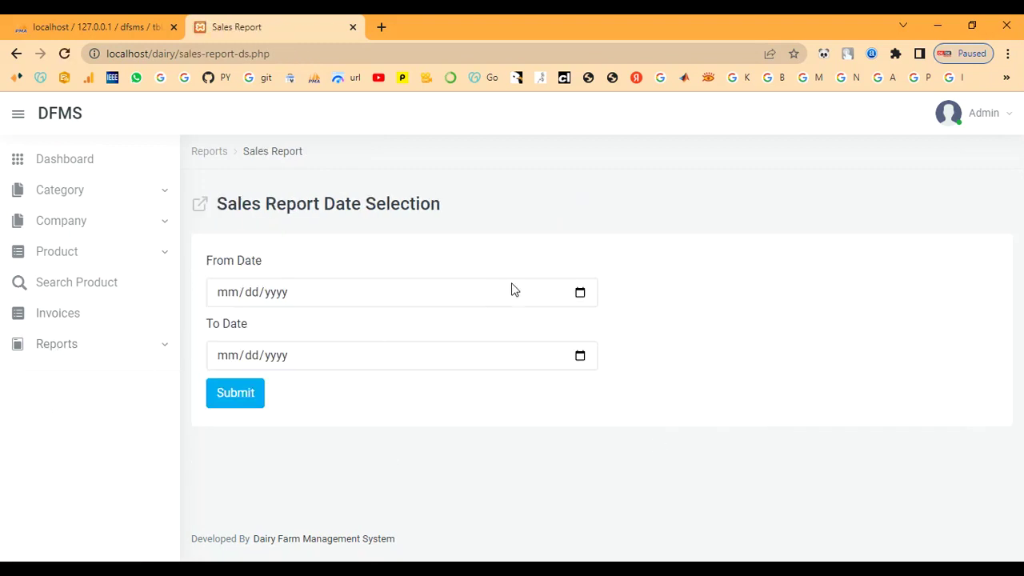
{"action": "left_click", "coordinate": [580, 293]}
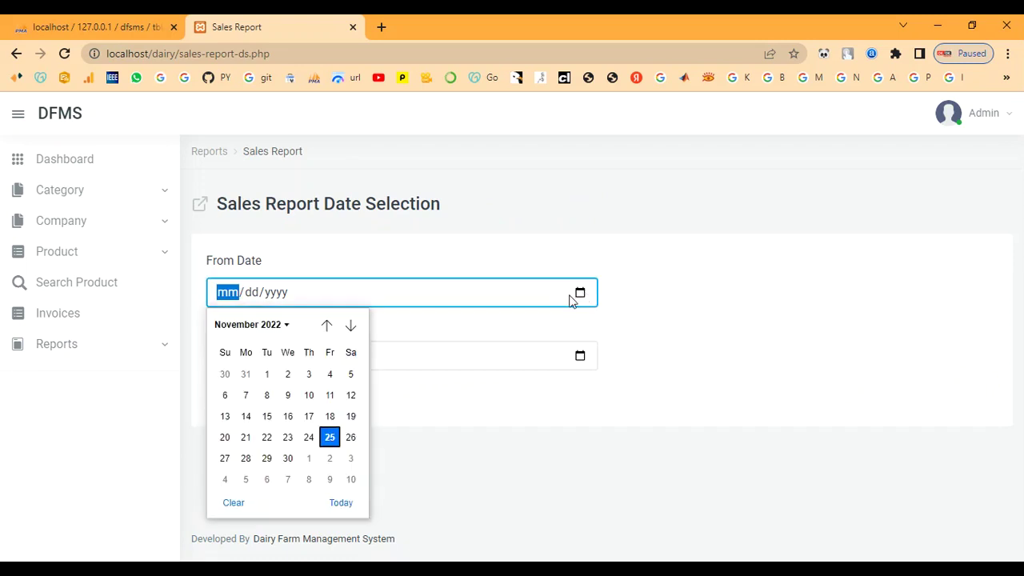
{"action": "left_click", "coordinate": [341, 501]}
{"action": "left_click", "coordinate": [582, 357]}
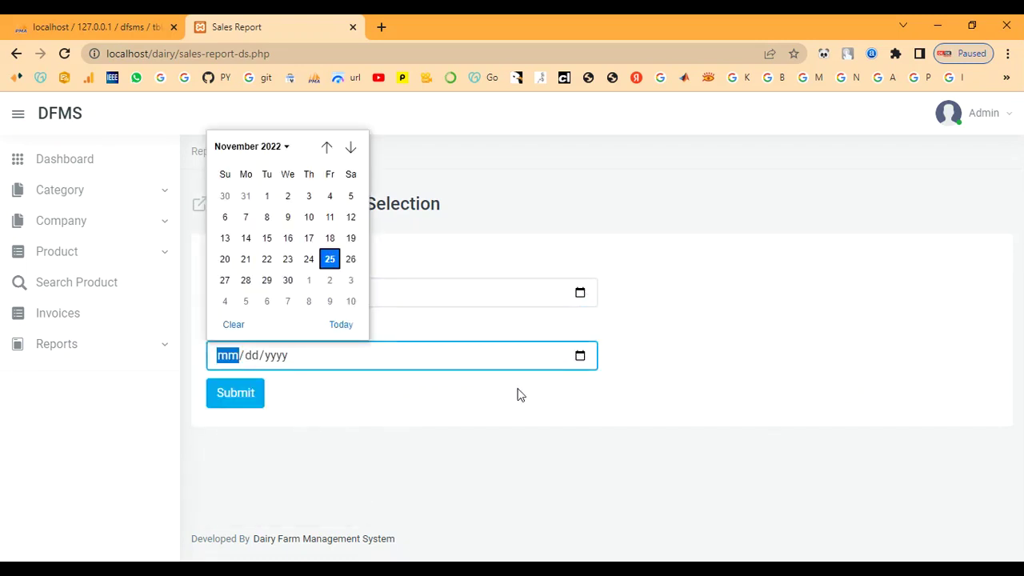
{"action": "left_click", "coordinate": [340, 323]}
{"action": "left_click", "coordinate": [248, 405]}
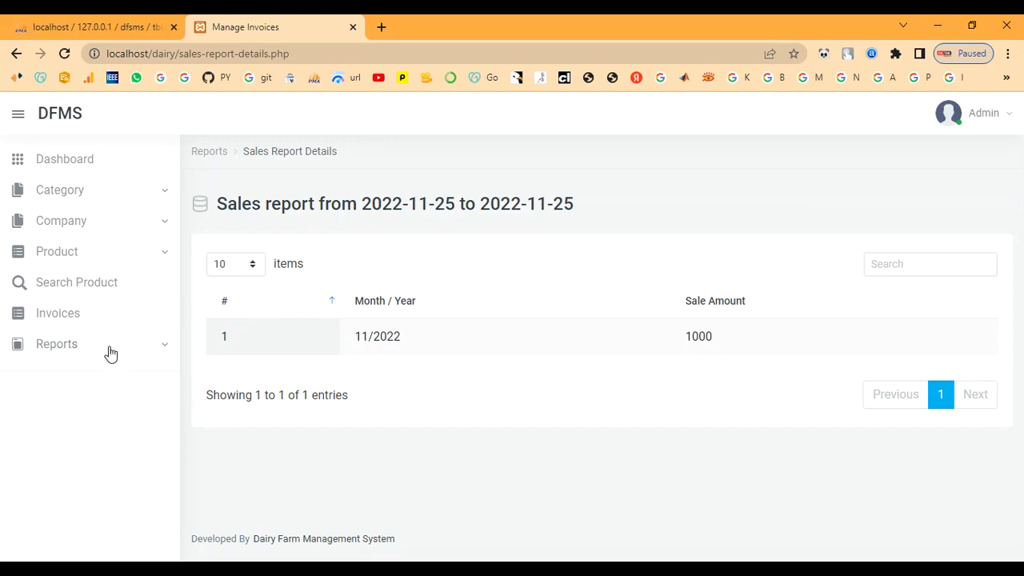
Step: Check the sales report heading showing 1000 for 11/2022, then go to the dashboard
{"action": "left_click_drag", "start_coordinate": [214, 206], "coordinate": [571, 224]}
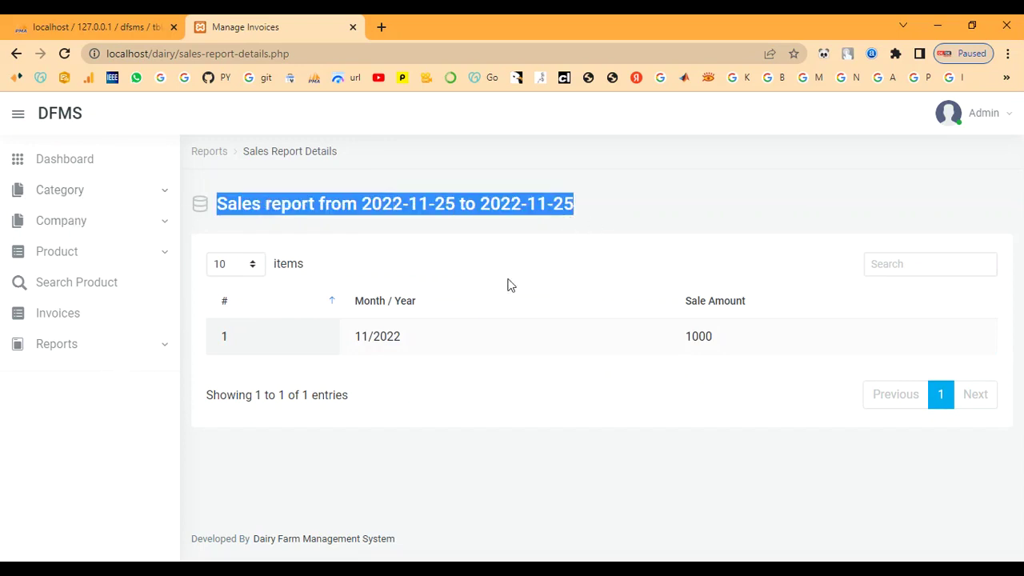
{"action": "left_click", "coordinate": [455, 401]}
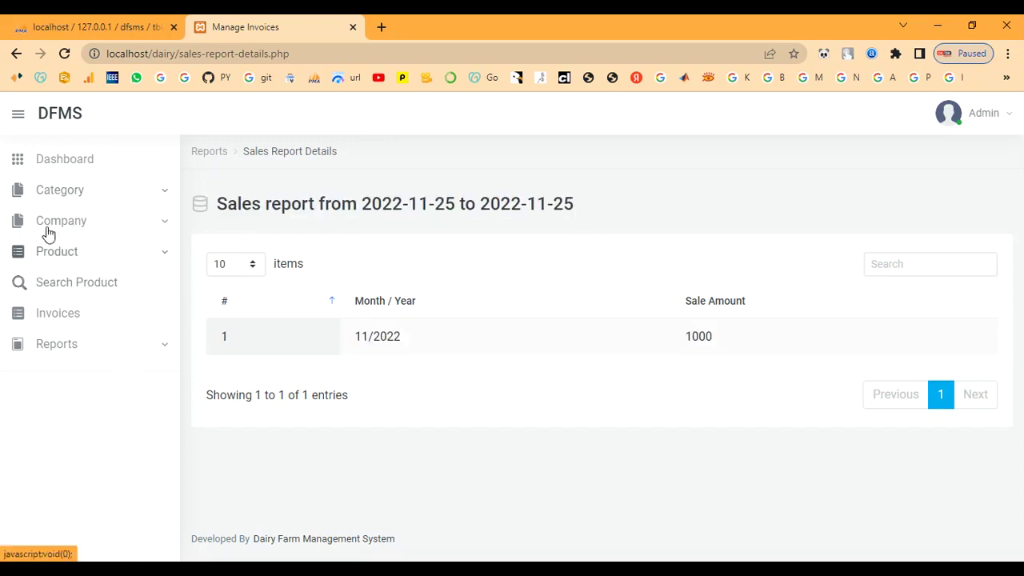
{"action": "left_click", "coordinate": [70, 164]}
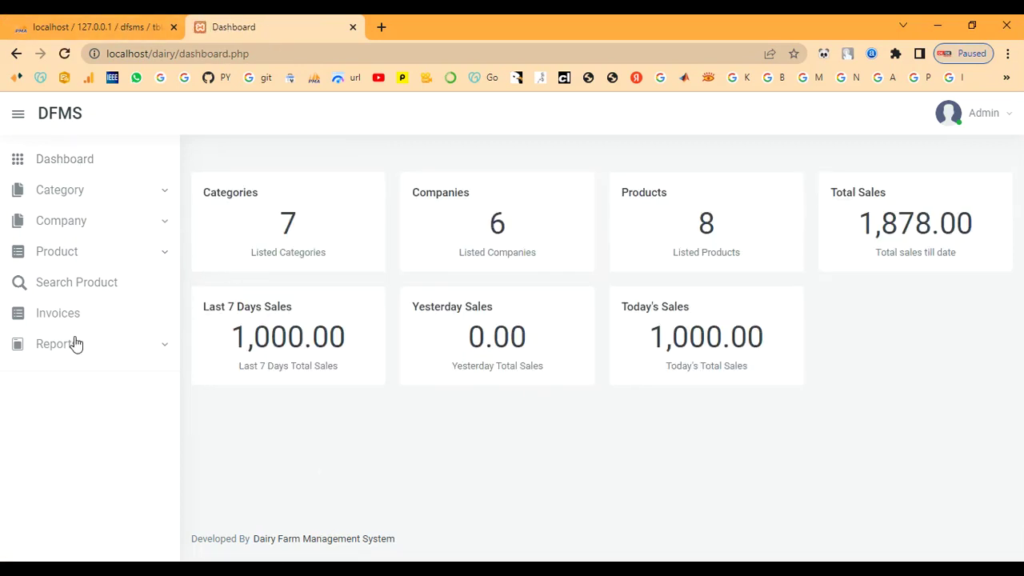
Step: Point out the dashboard counts: 7 categories, 6 companies, 8 products and 1,878.00 total sales
{"action": "left_click_drag", "start_coordinate": [204, 192], "coordinate": [324, 224]}
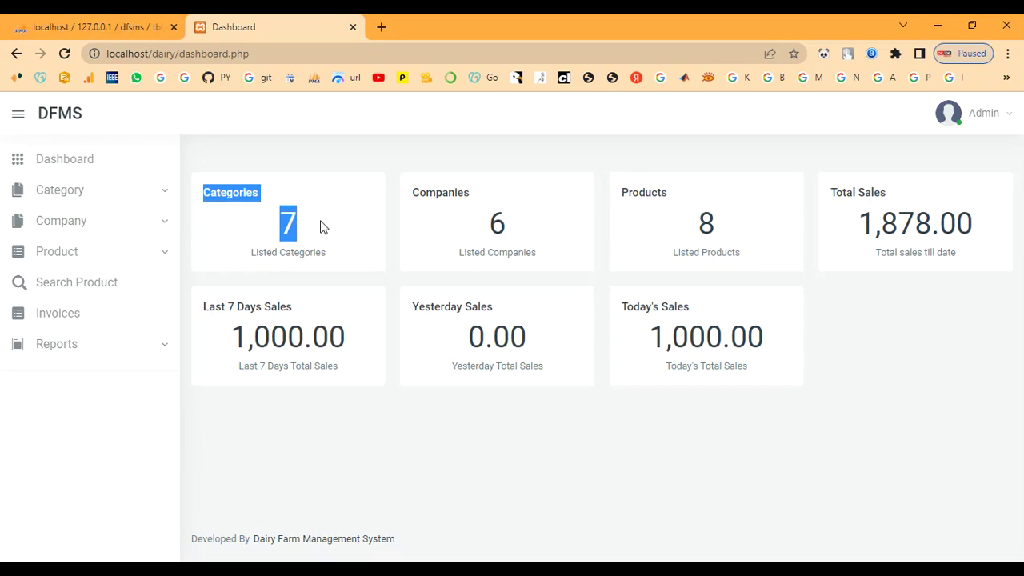
{"action": "left_click", "coordinate": [323, 227]}
{"action": "left_click_drag", "start_coordinate": [406, 202], "coordinate": [537, 252]}
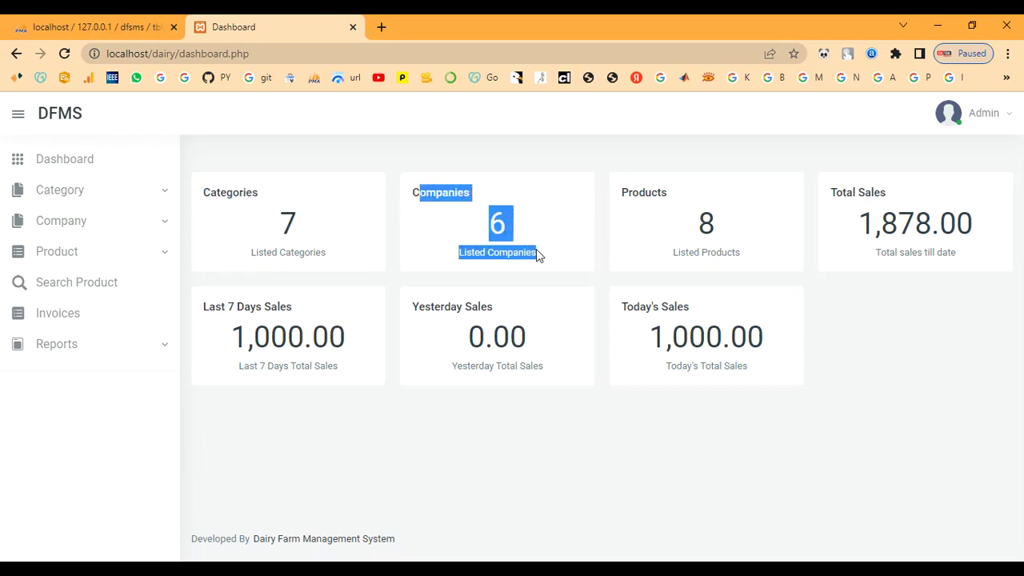
{"action": "left_click", "coordinate": [536, 252]}
{"action": "left_click_drag", "start_coordinate": [625, 192], "coordinate": [755, 242]}
{"action": "left_click", "coordinate": [756, 243]}
{"action": "left_click_drag", "start_coordinate": [824, 192], "coordinate": [907, 313]}
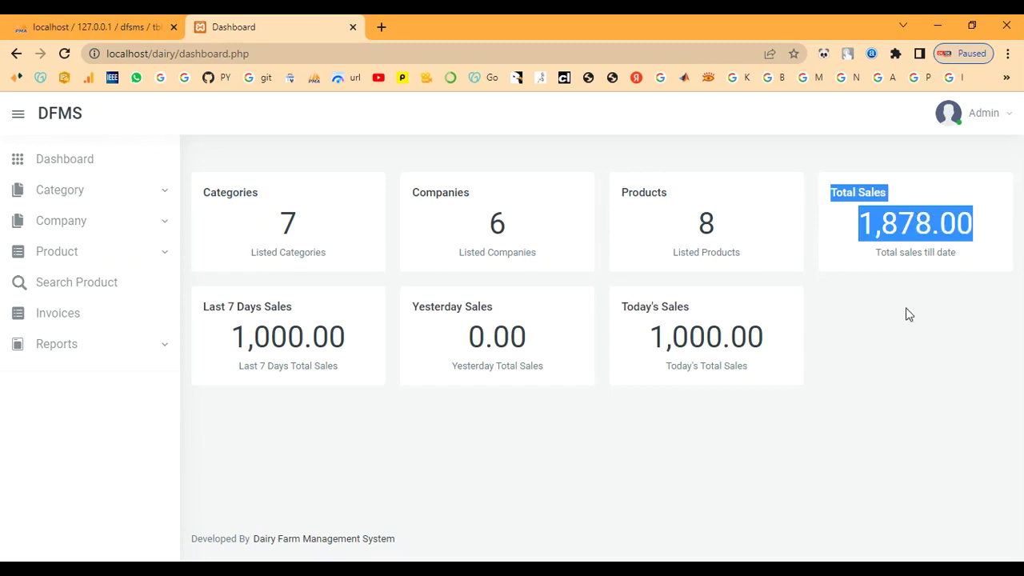
{"action": "left_click", "coordinate": [895, 252]}
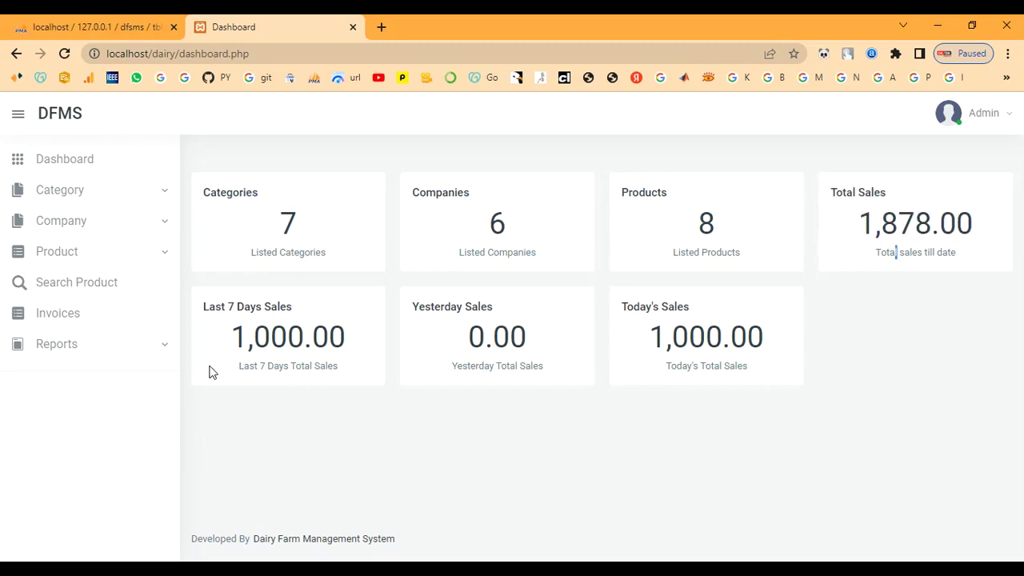
Step: Point out the sales figures: 1,000.00 last 7 days, 0.00 yesterday, 1,000.00 today
{"action": "left_click_drag", "start_coordinate": [209, 309], "coordinate": [384, 354]}
{"action": "left_click", "coordinate": [362, 415]}
{"action": "left_click_drag", "start_coordinate": [409, 312], "coordinate": [580, 384]}
{"action": "left_click_drag", "start_coordinate": [621, 306], "coordinate": [767, 352]}
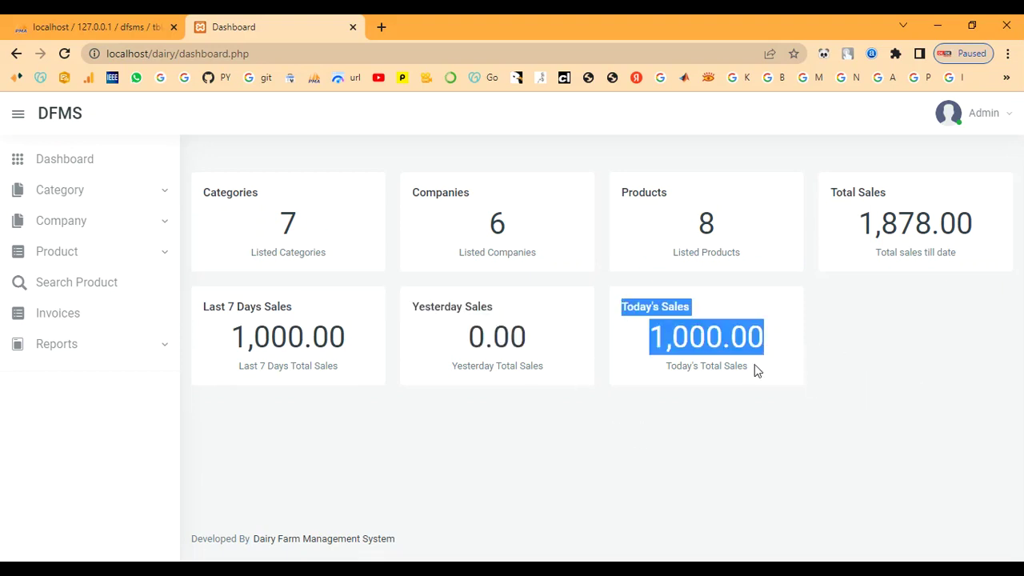
{"action": "left_click_drag", "start_coordinate": [683, 367], "coordinate": [688, 367]}
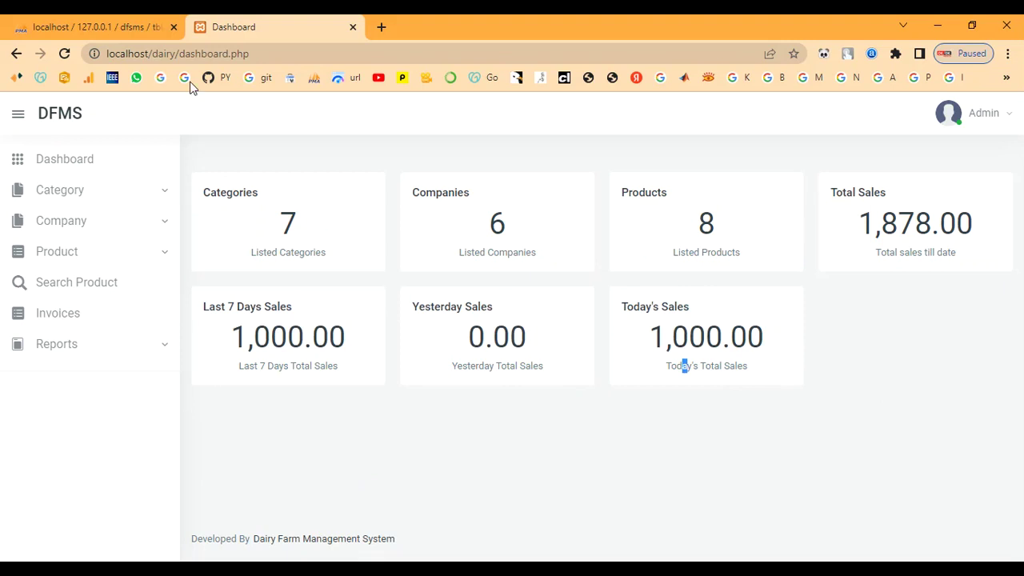
Step: Collapse the sidebar and log the admin out from the Admin account menu
{"action": "left_click", "coordinate": [19, 115]}
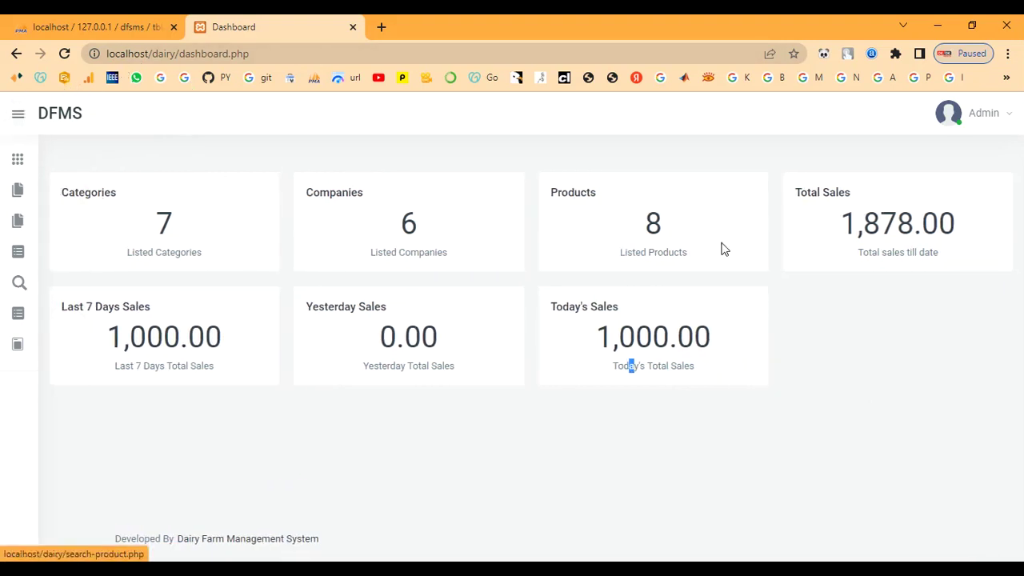
{"action": "left_click", "coordinate": [979, 121]}
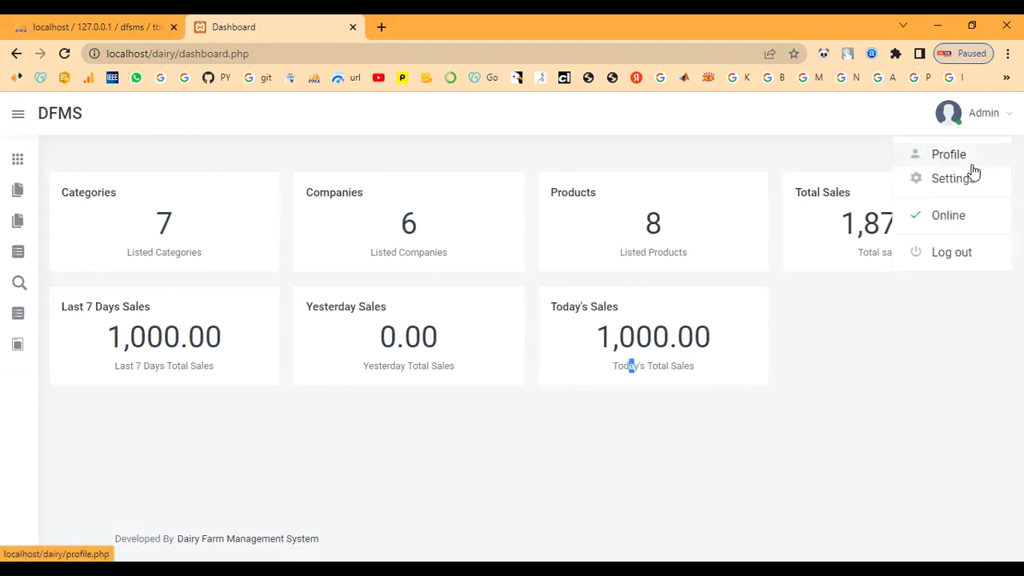
{"action": "left_click", "coordinate": [955, 255]}
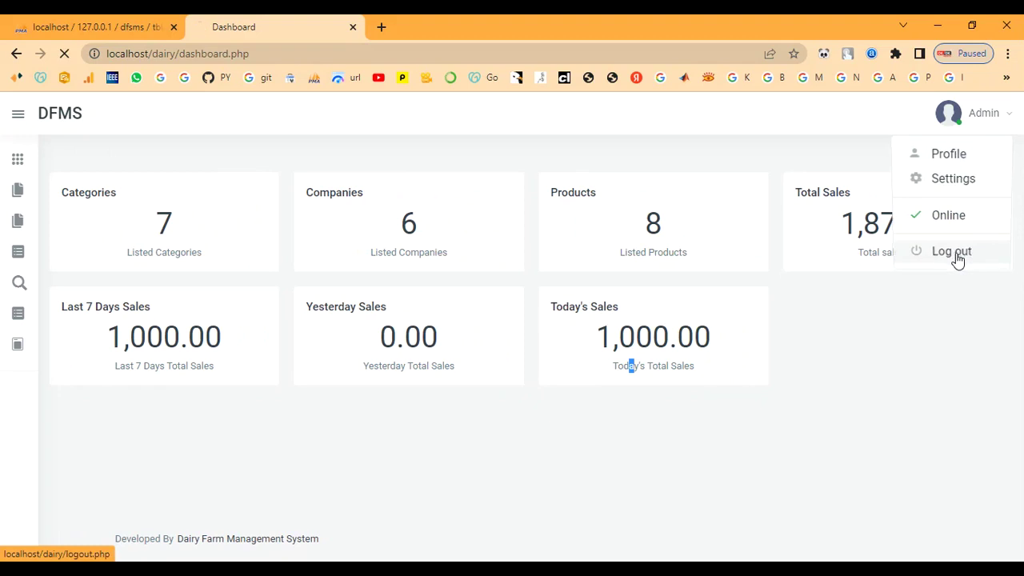